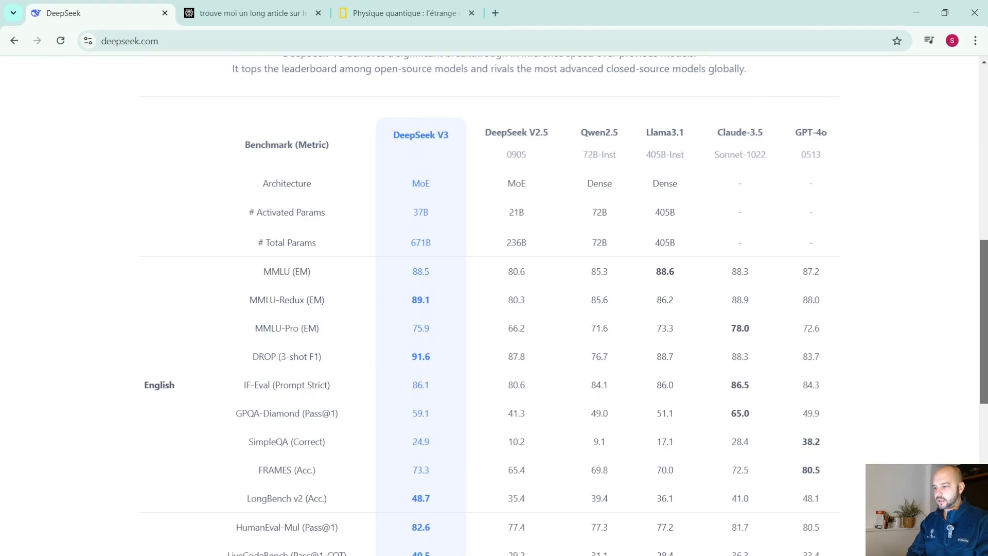
# Open the DeepSeek web chat from the home page and sign in with the existing Google account.
pyautogui.moveTo(986, 365)
pyautogui.mouseDown()
pyautogui.moveTo(986, 353)
pyautogui.moveTo(986, 376)
pyautogui.mouseUp()
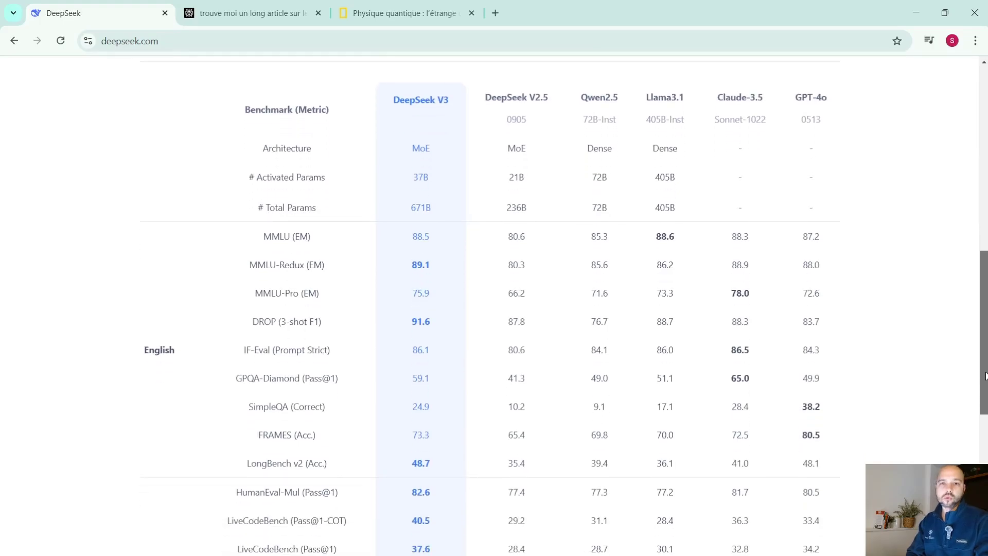
pyautogui.moveTo(986, 376); pyautogui.dragTo(986, 209)
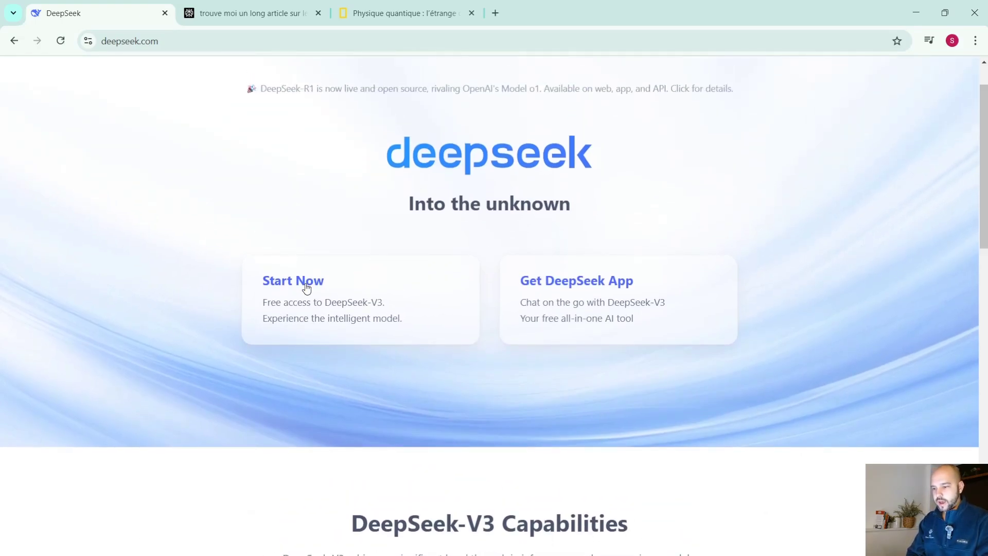
pyautogui.click(309, 283)
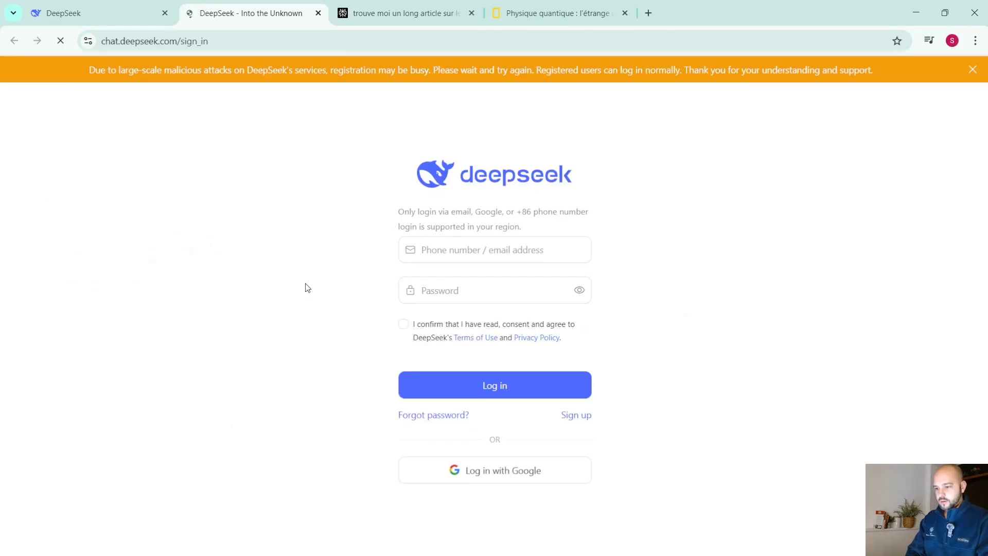
pyautogui.click(499, 471)
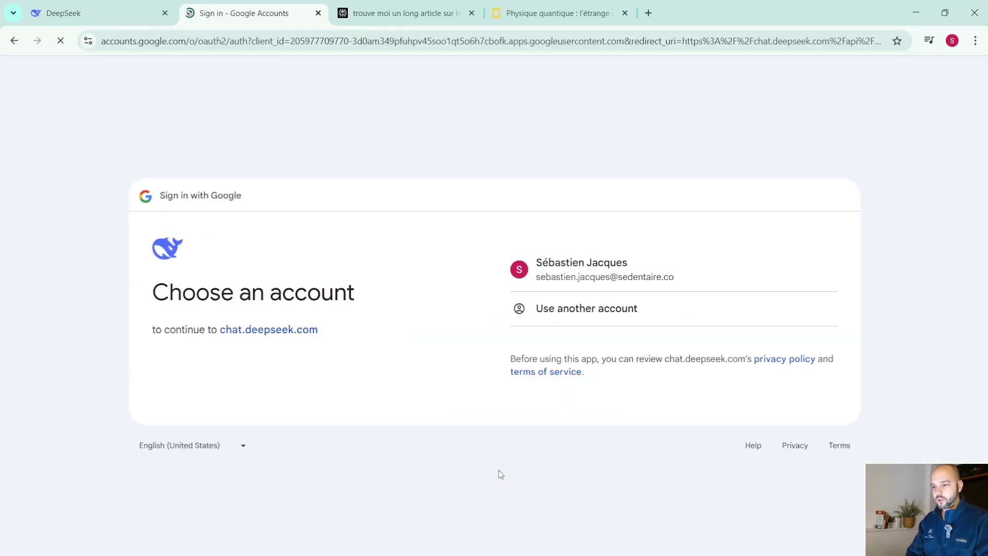
pyautogui.click(665, 281)
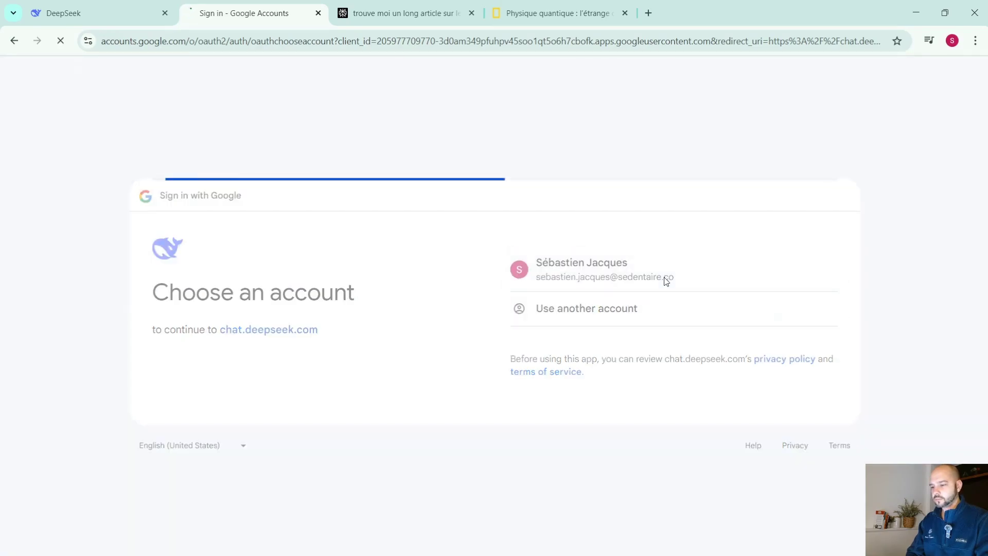
pyautogui.click(779, 399)
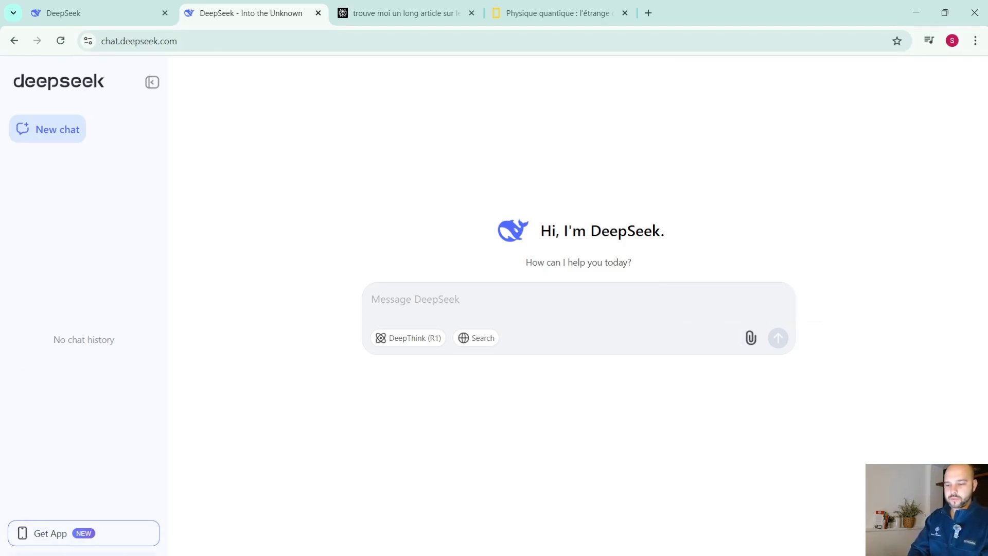
# Review the General and Profile sections of the account settings, including language, theme and account details, and close the settings.
pyautogui.click(62, 555)
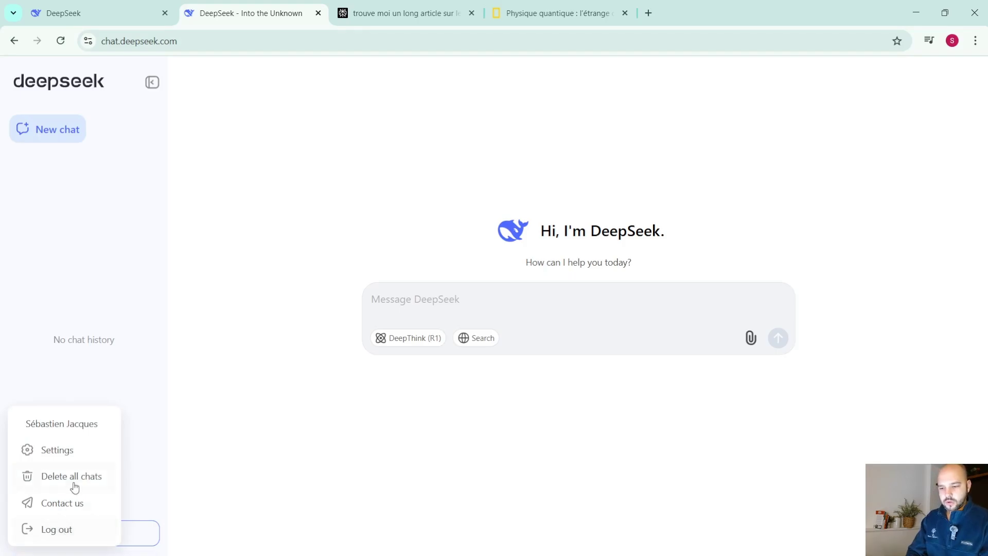
pyautogui.click(68, 457)
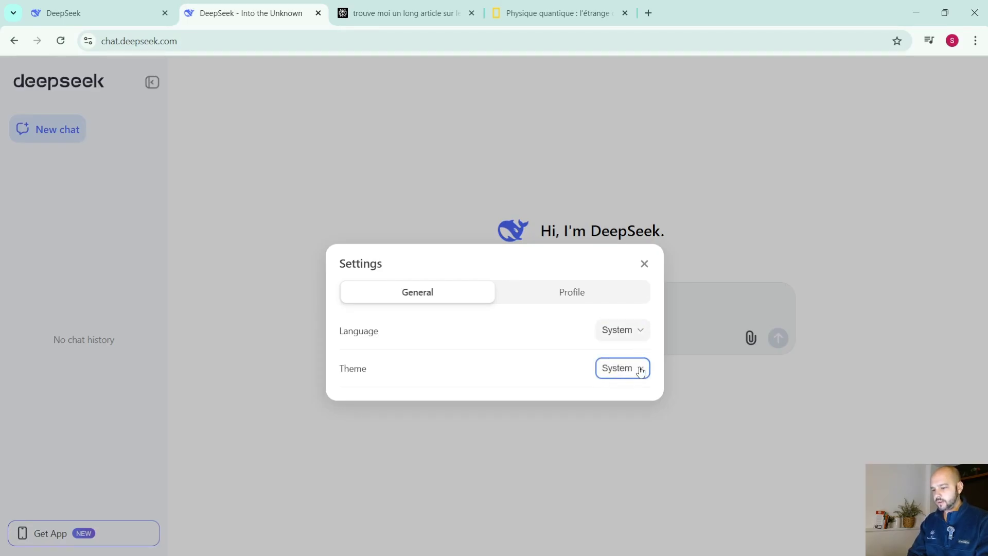
pyautogui.click(575, 291)
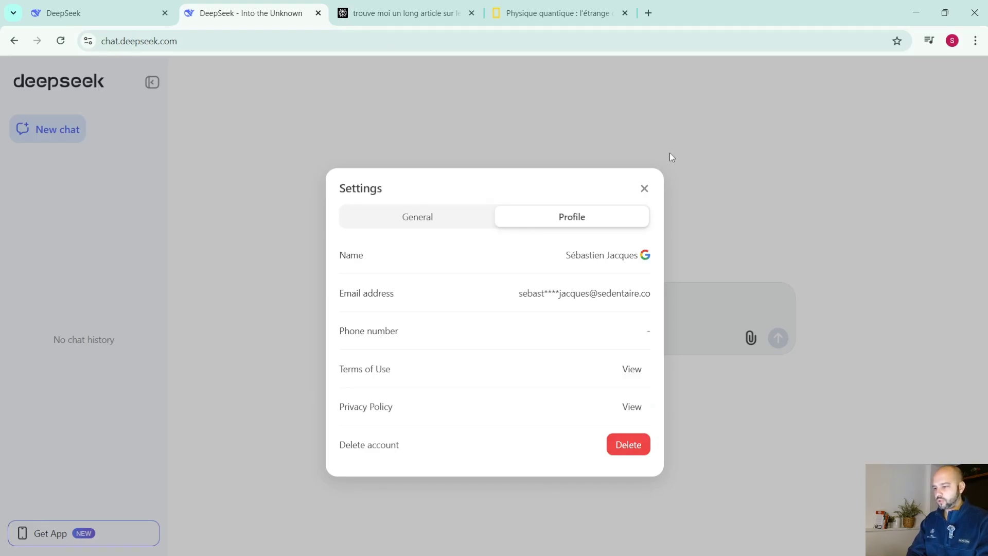
pyautogui.click(645, 189)
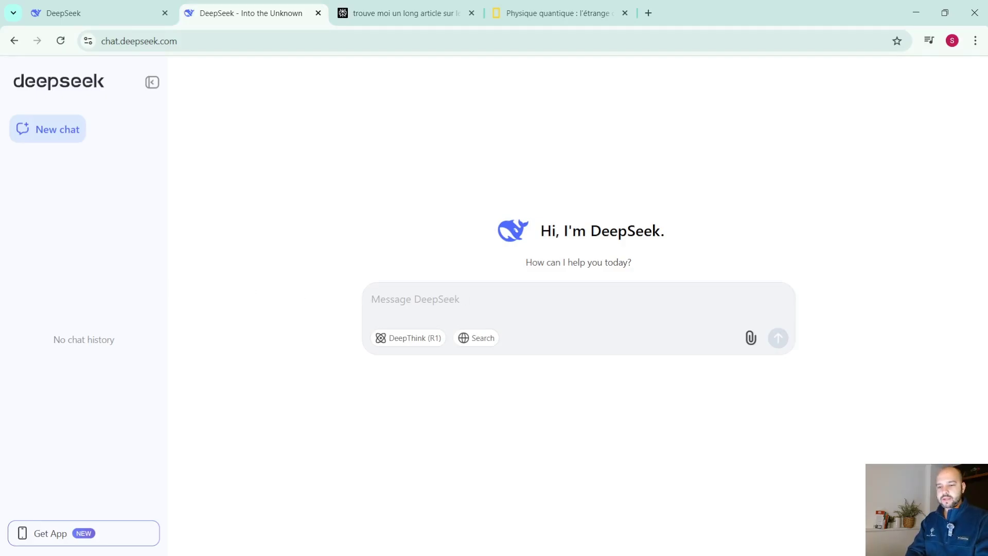
# Ask in French for the balance after 10 years of 10 000 € at 5 % annual compound interest, withdrawing 500 € each year.
pyautogui.click(0, 281)
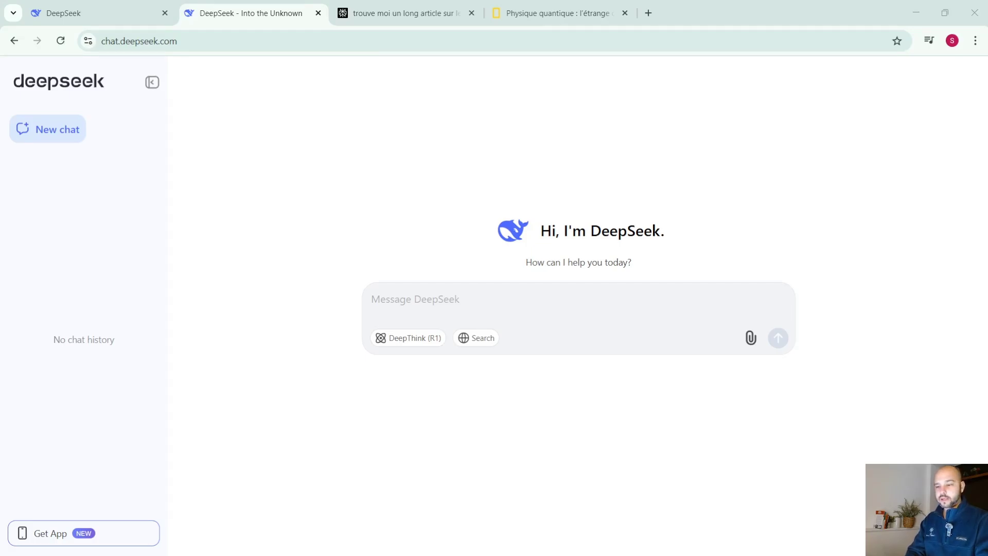
pyautogui.click(408, 299)
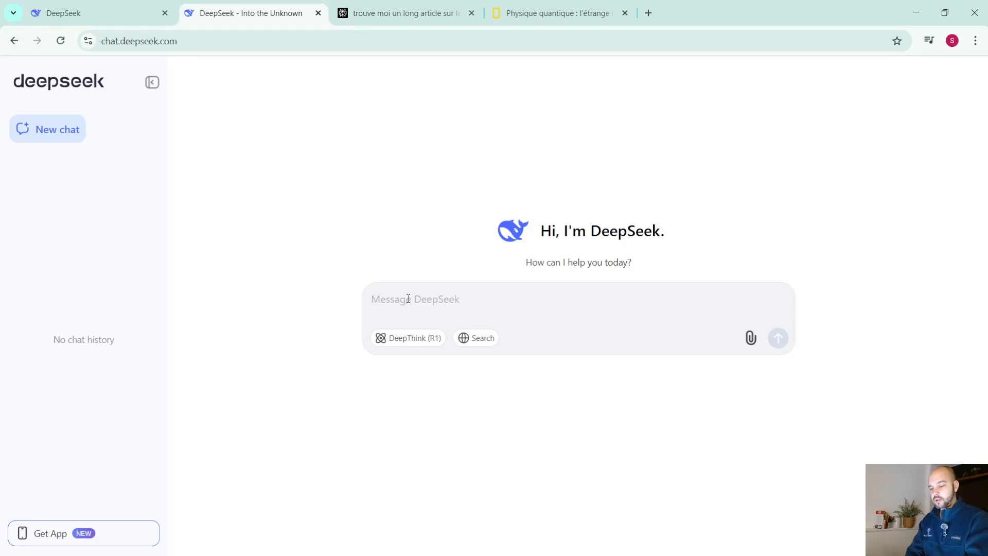
pyautogui.write('"Un investisseur place 10 000 € sur un compte à intérêt composé avec un taux annuel de 5 %. Chaque année, il retire 500 € pour des dépenses. Combien aura-t-il sur son compte après 10 ans ?"')
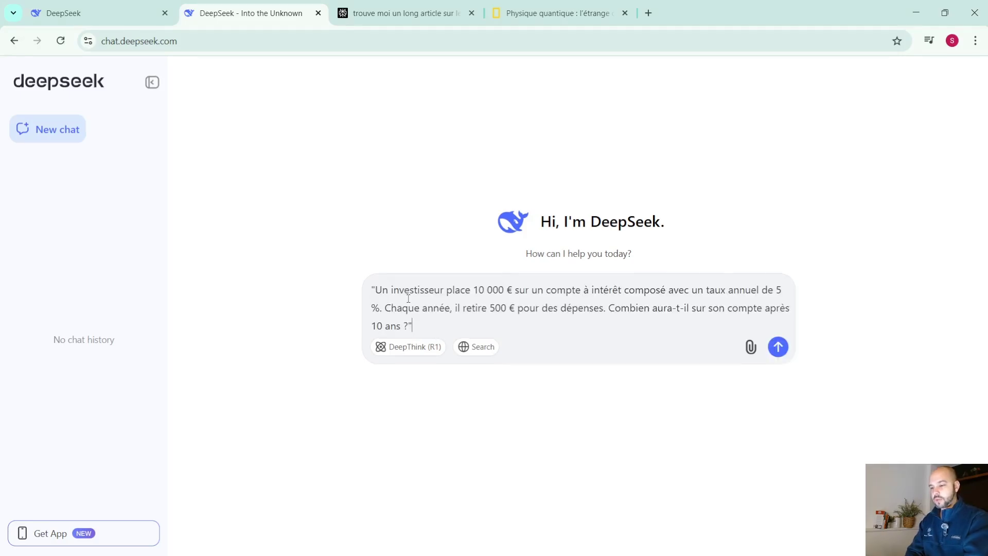
pyautogui.click(775, 351)
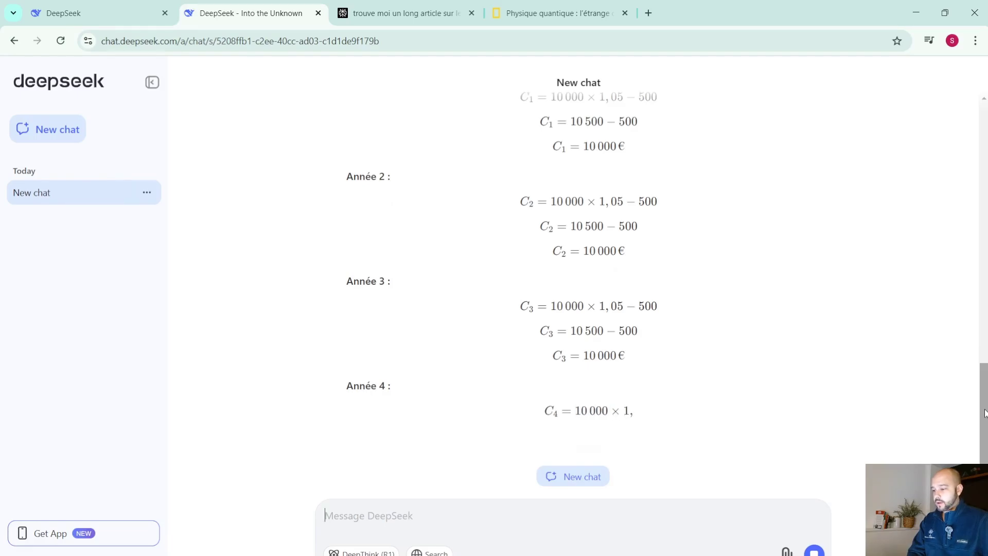
# Read through the investment answer, checking the formula, the year-by-year calculation, the conclusion and the explanation.
pyautogui.scroll(4, 984, 413)
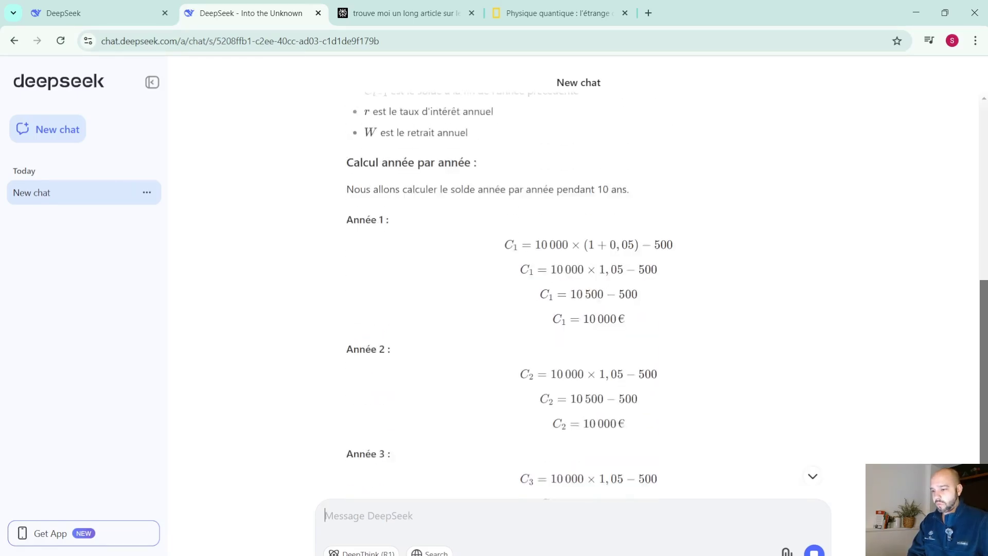
pyautogui.scroll(2, 571, 278)
pyautogui.scroll(1, 571, 278)
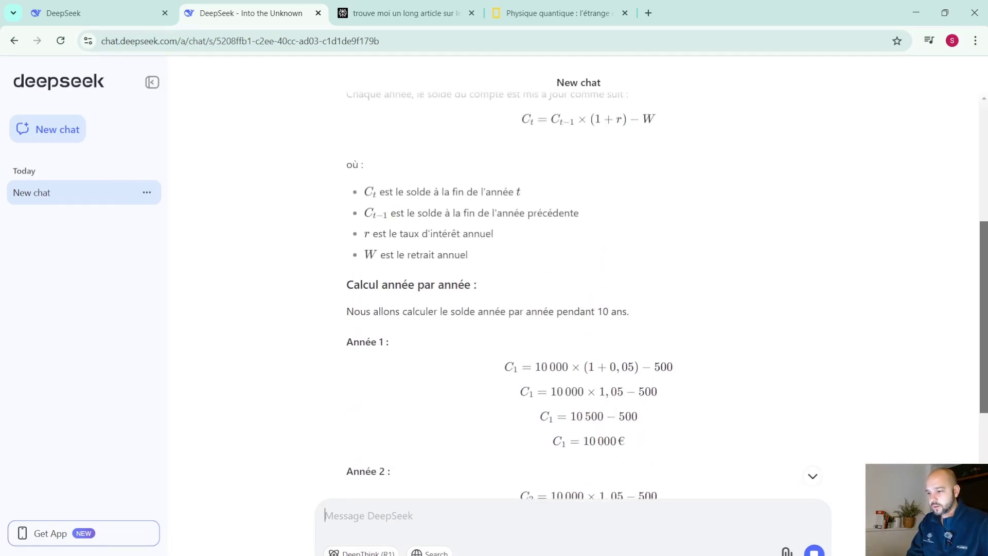
pyautogui.scroll(-10, 571, 278)
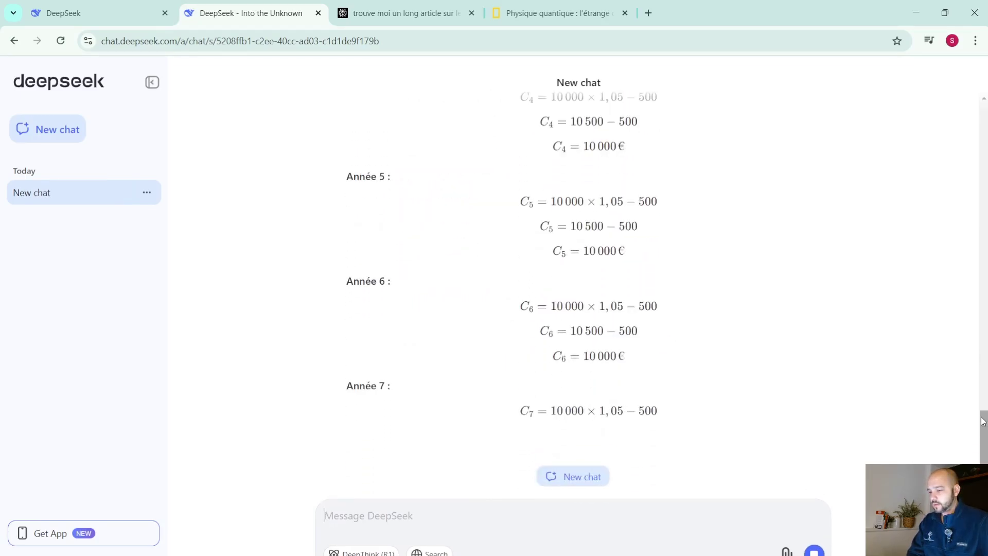
pyautogui.moveTo(983, 421); pyautogui.dragTo(977, 460)
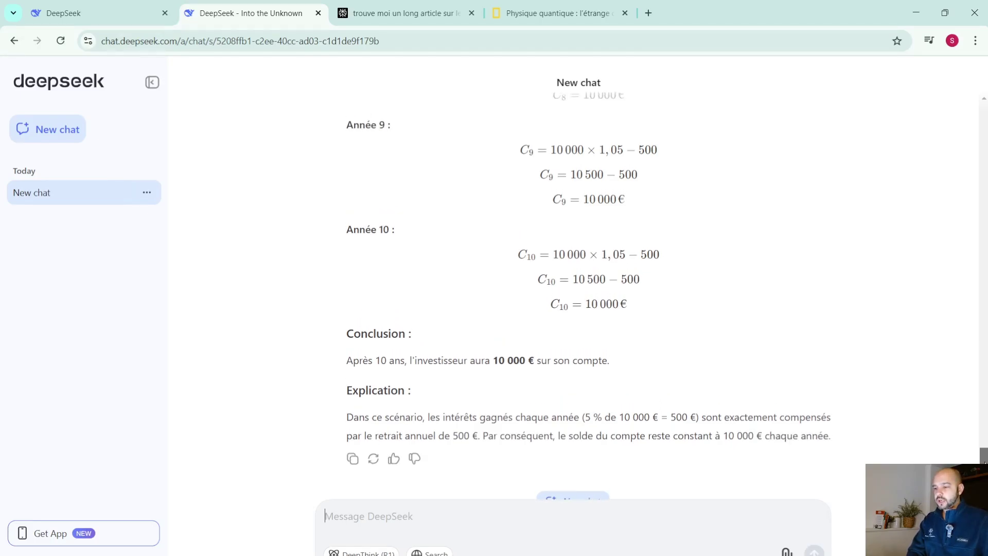
pyautogui.scroll(1, 985, 458)
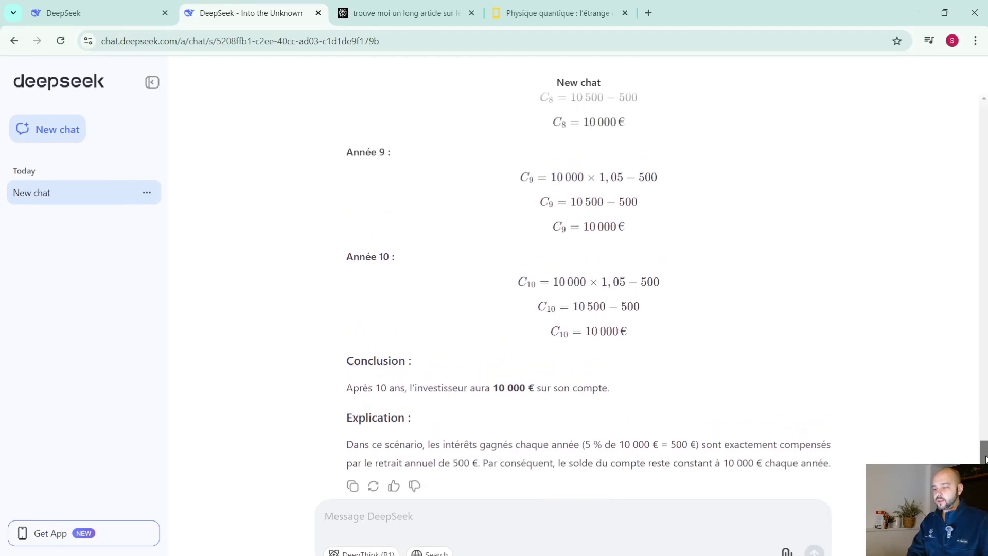
pyautogui.scroll(2, 985, 458)
pyautogui.scroll(-3, 985, 458)
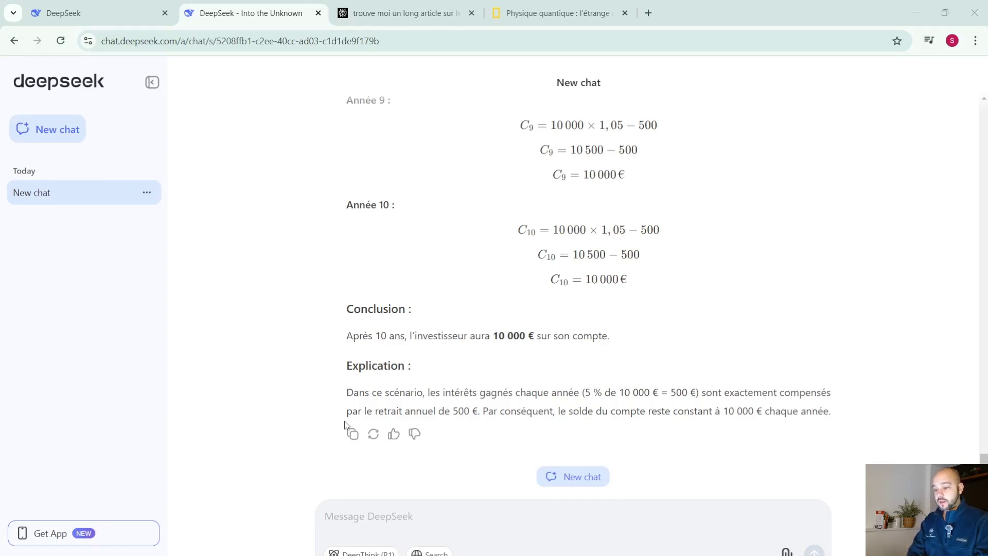
# Send the message "Mon chat est jaune et gris et il aime mangé du chocolat" in the same chat.
pyautogui.click(423, 523)
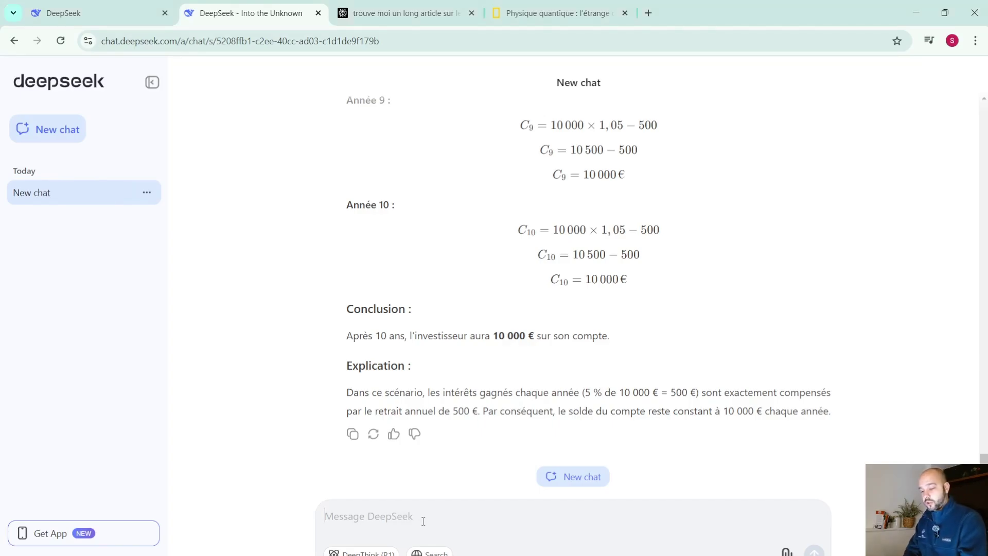
pyautogui.write('Mon cha')
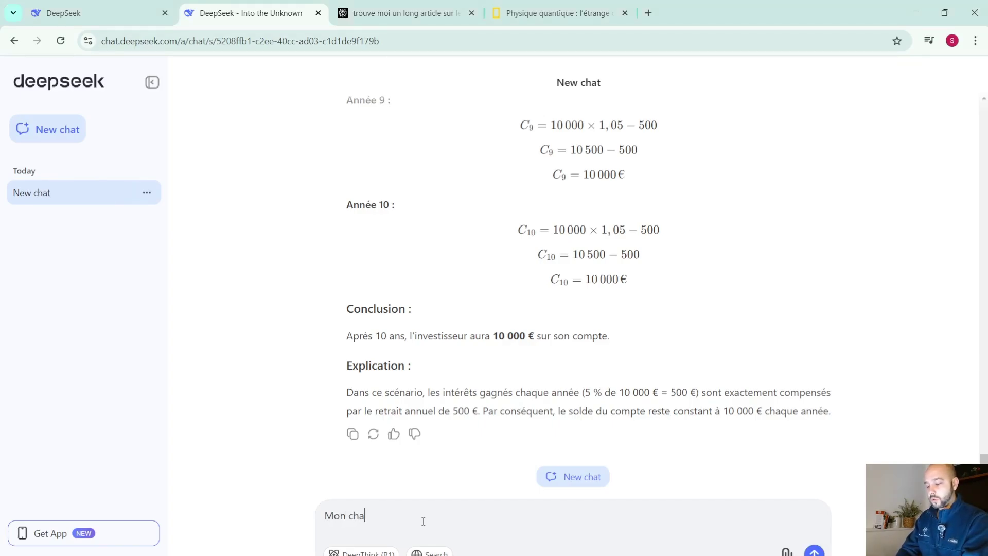
pyautogui.write('t est jaune ')
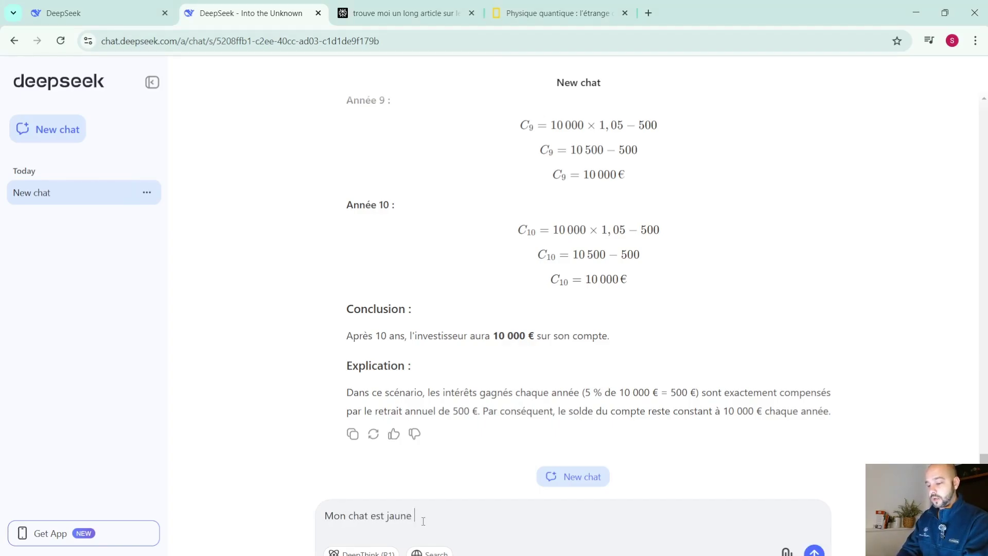
pyautogui.write('et gris et il aime mangé')
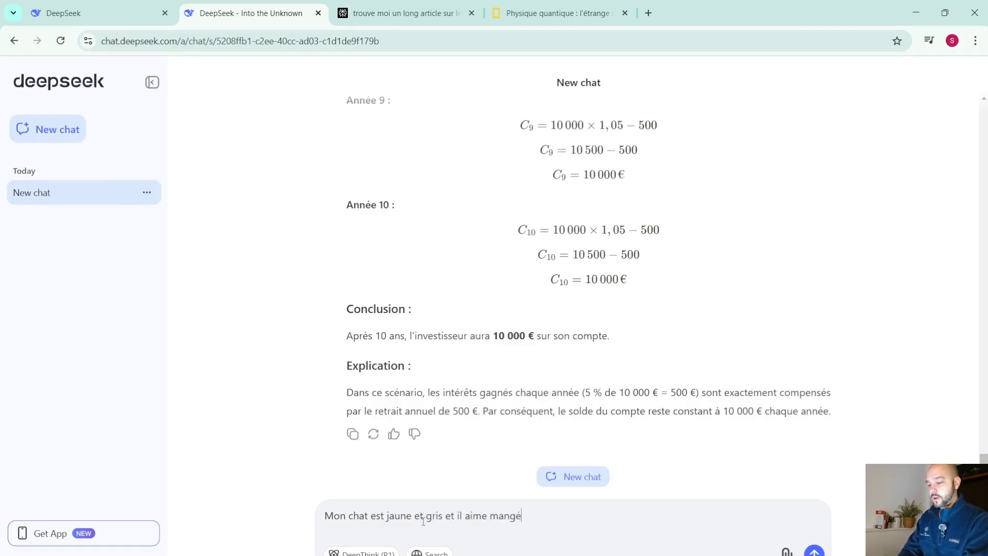
pyautogui.write(' d')
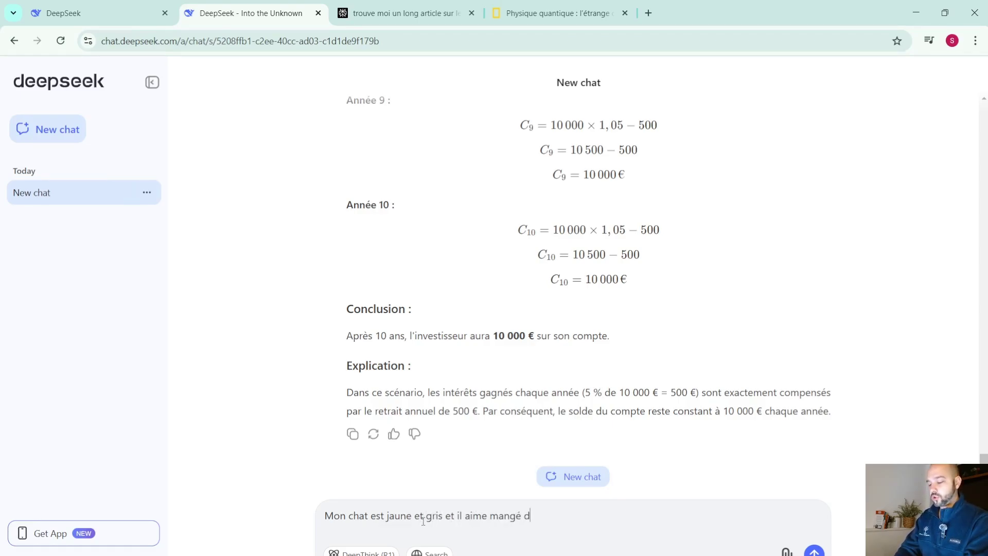
pyautogui.write('u chocolat')
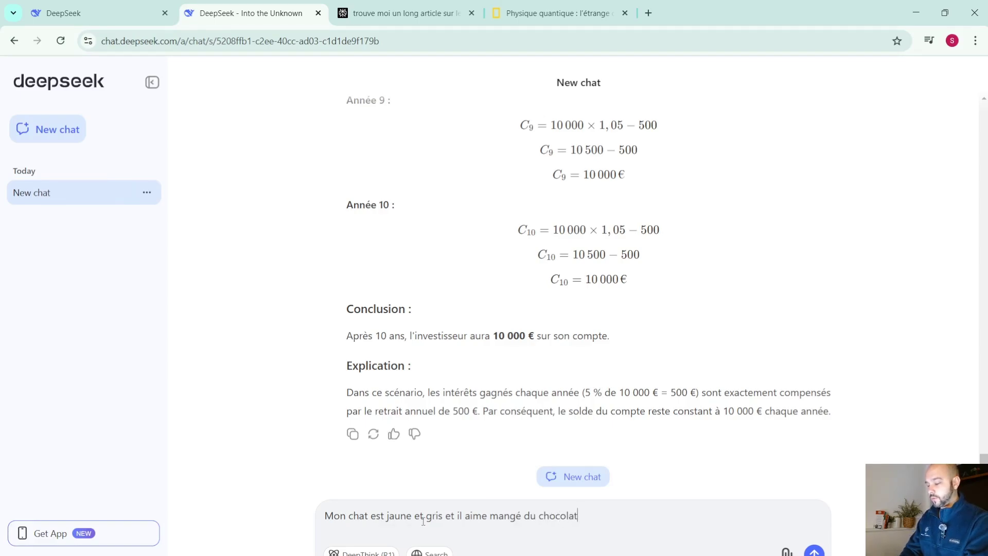
pyautogui.press('Return')
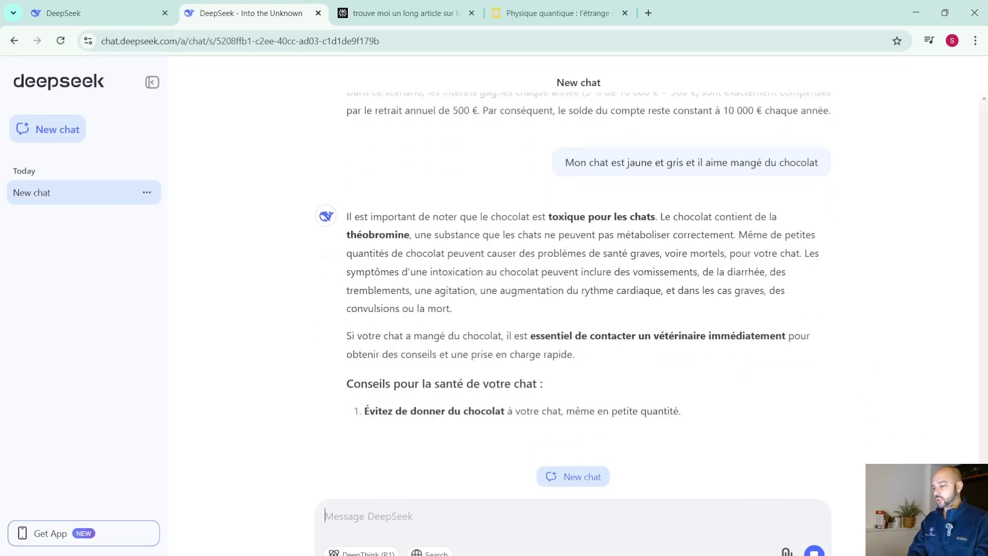
pyautogui.scroll(3, 573, 278)
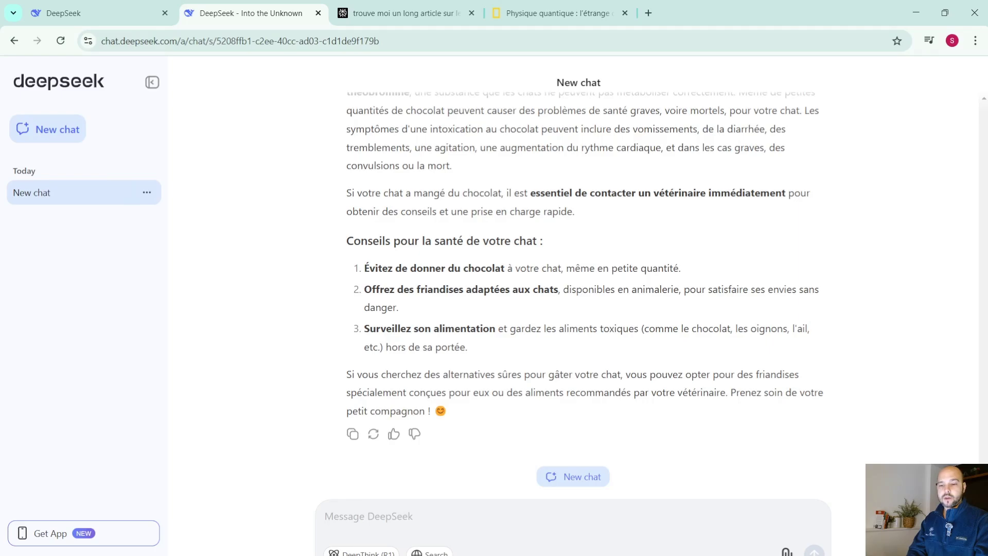
# Request in French a 600-word blog article on AI's impact on the job market as a critical economist, rewritten as an enthusiastic innovation consultant.
pyautogui.click(0, 281)
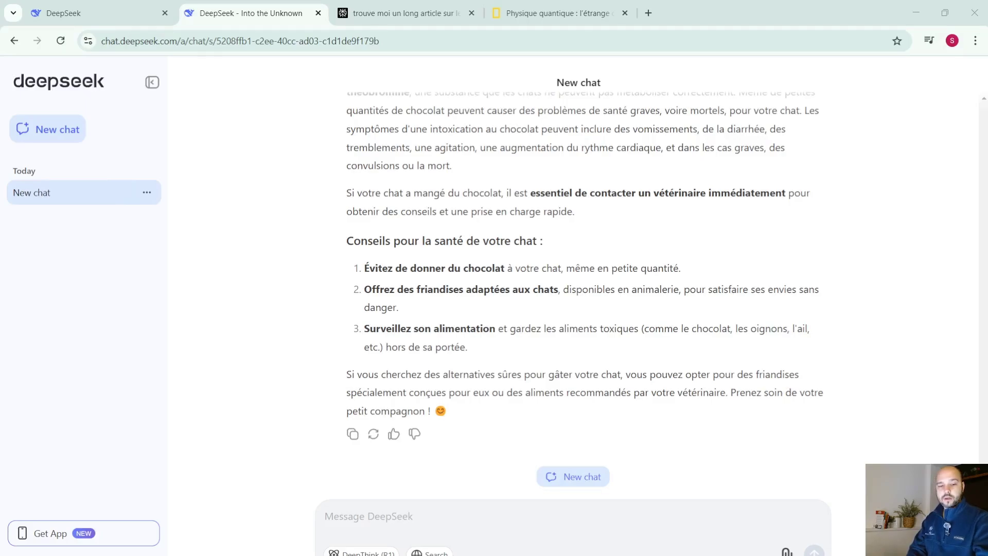
pyautogui.click(387, 517)
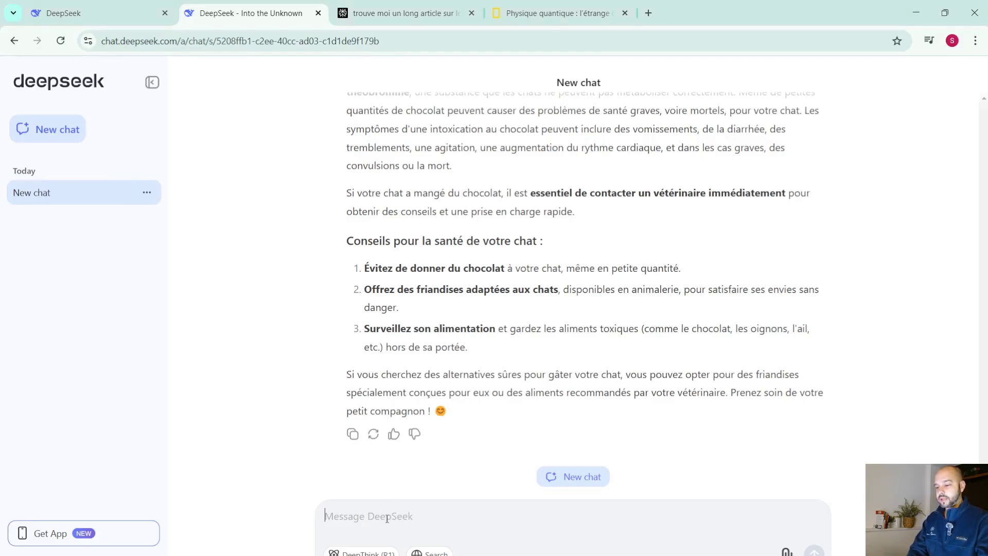
pyautogui.write('"Écris un article de blog de 600 mots sur l’impact de l’intelligence artificielle sur le marché de l’emploi, en adoptant le ton d’un économiste critique, puis réécris le même article en adoptant le ton d’un consultant en innovation enthousiaste."')
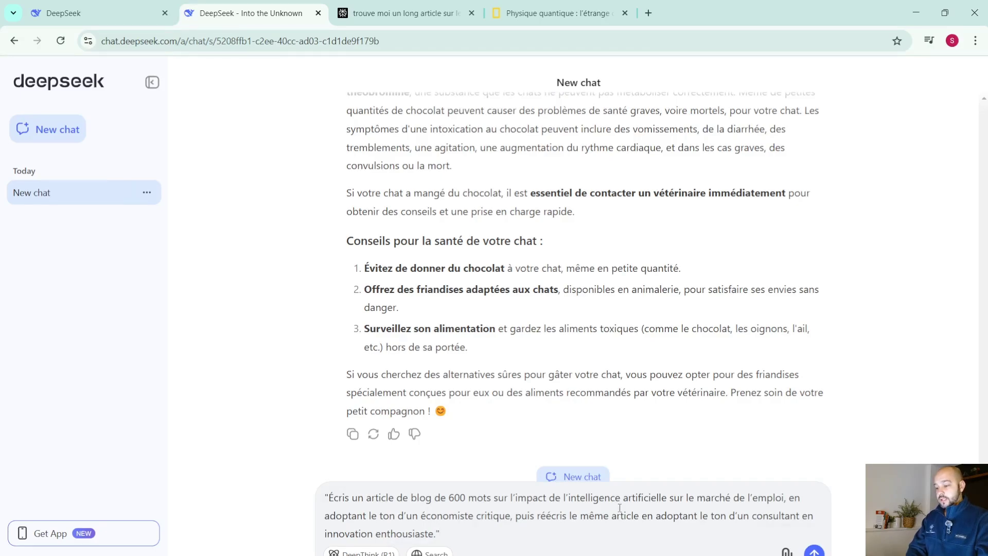
pyautogui.click(814, 552)
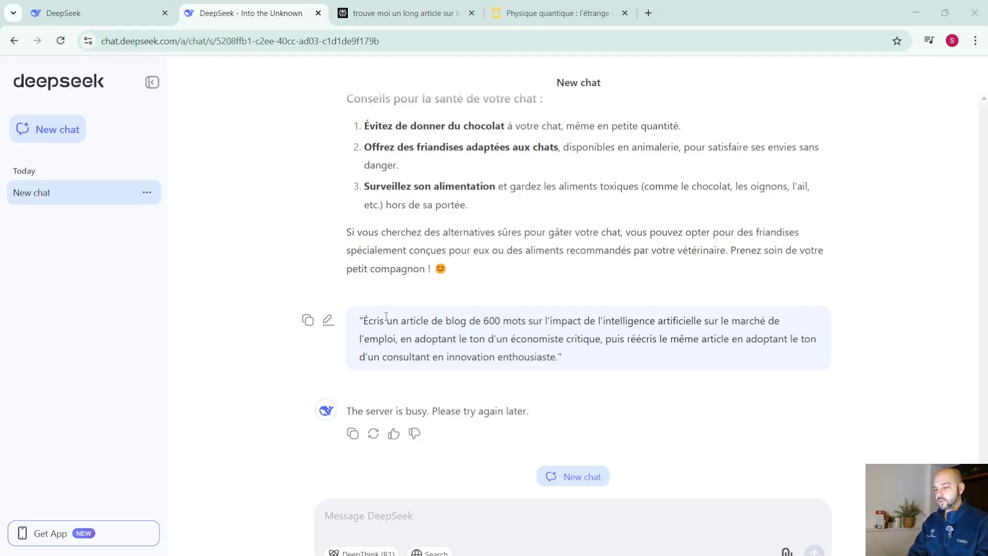
# Copy the blog article prompt from the conversation and send it again in the same chat.
pyautogui.moveTo(569, 360); pyautogui.dragTo(354, 312)
pyautogui.hotkey('ctrl', 'c')
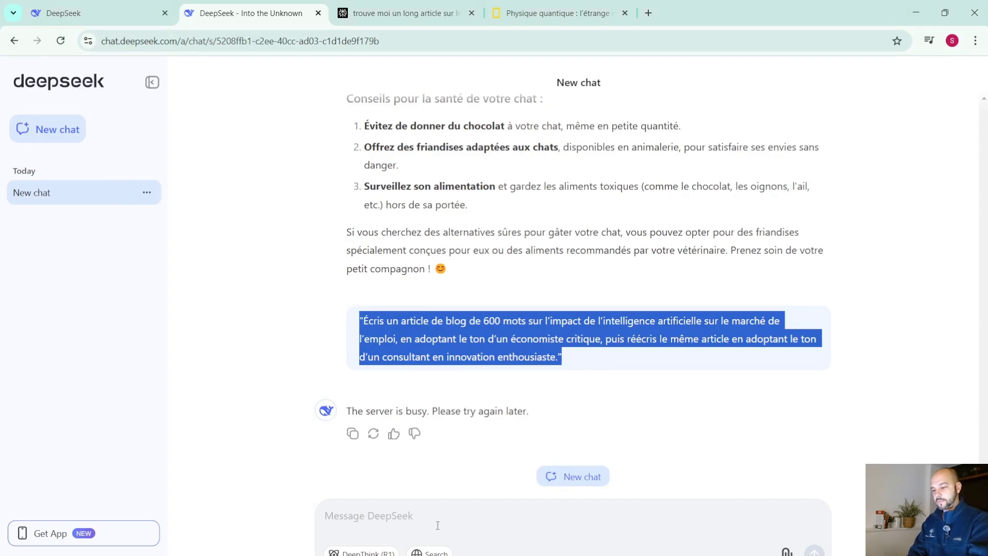
pyautogui.click(437, 528)
pyautogui.hotkey('ctrl', 'v')
pyautogui.press('Return')
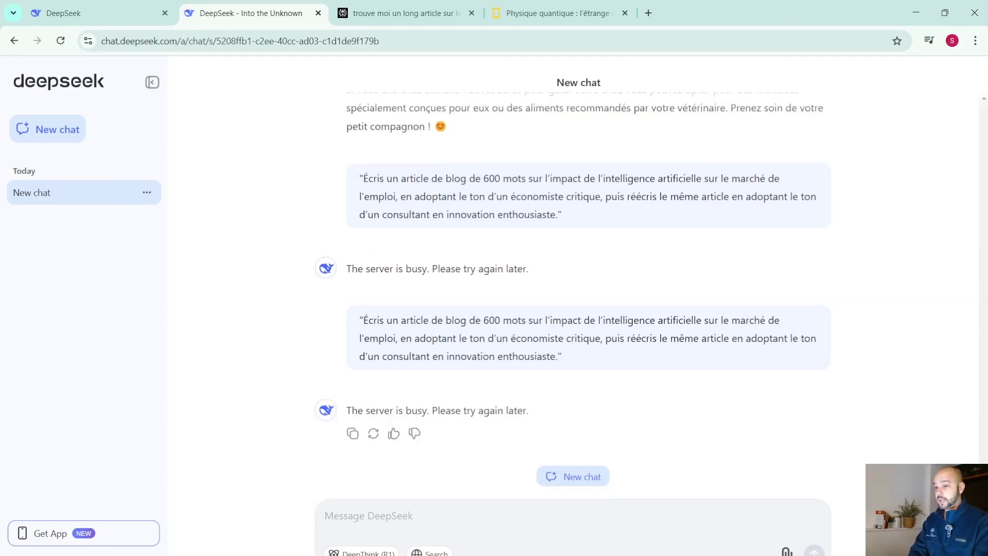
# Start a new chat and send "Mon chat est jaune et gris et il mange des croquettes au beurre".
pyautogui.click(50, 133)
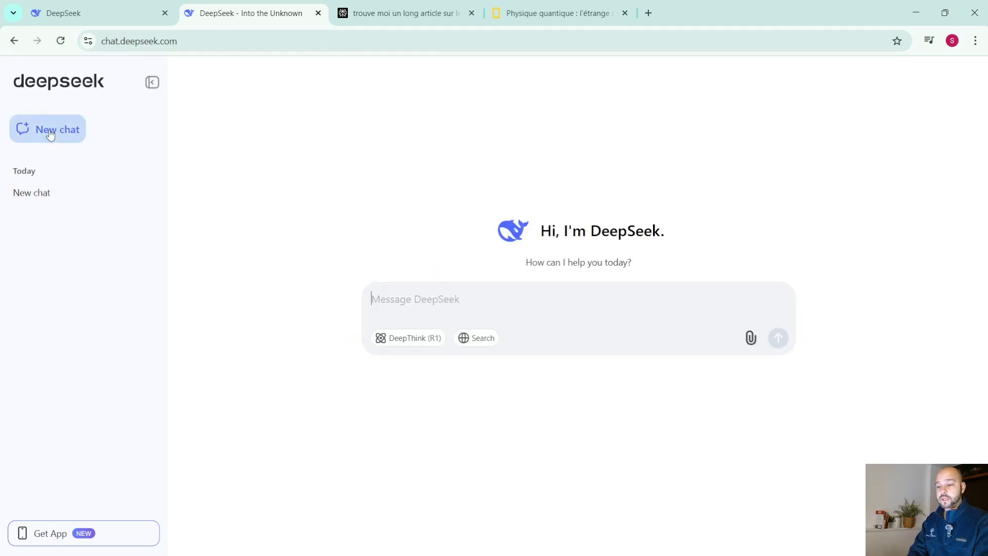
pyautogui.click(397, 296)
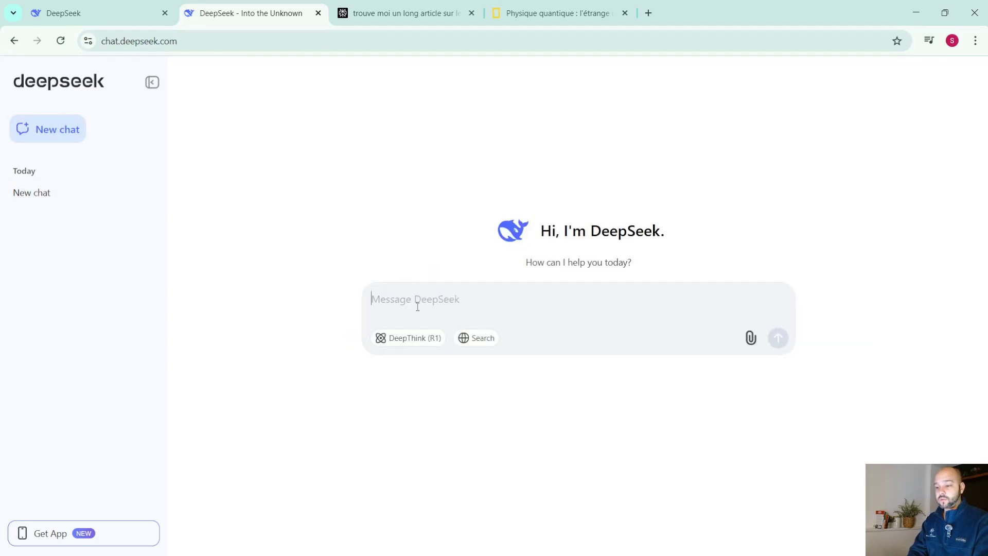
pyautogui.write('Mon ')
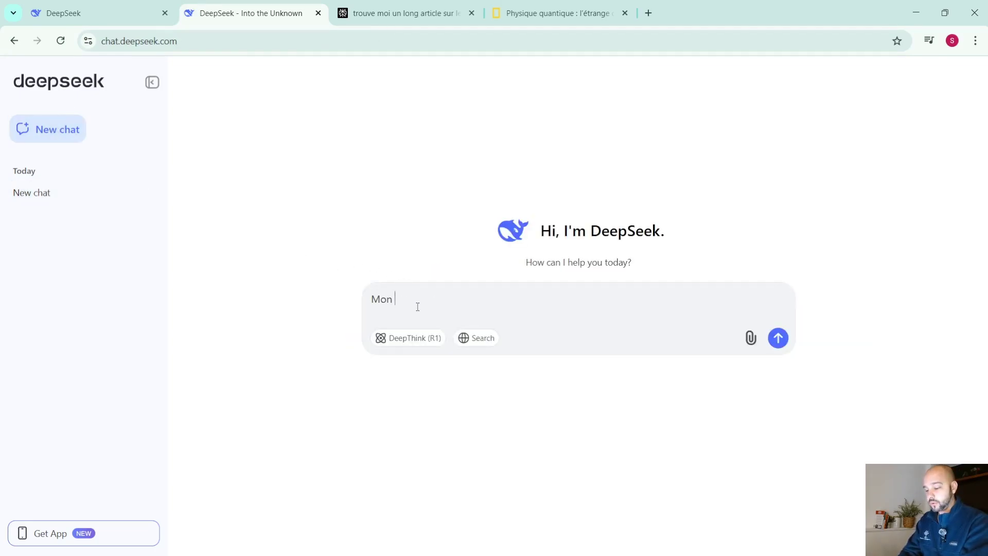
pyautogui.write('chat est ja')
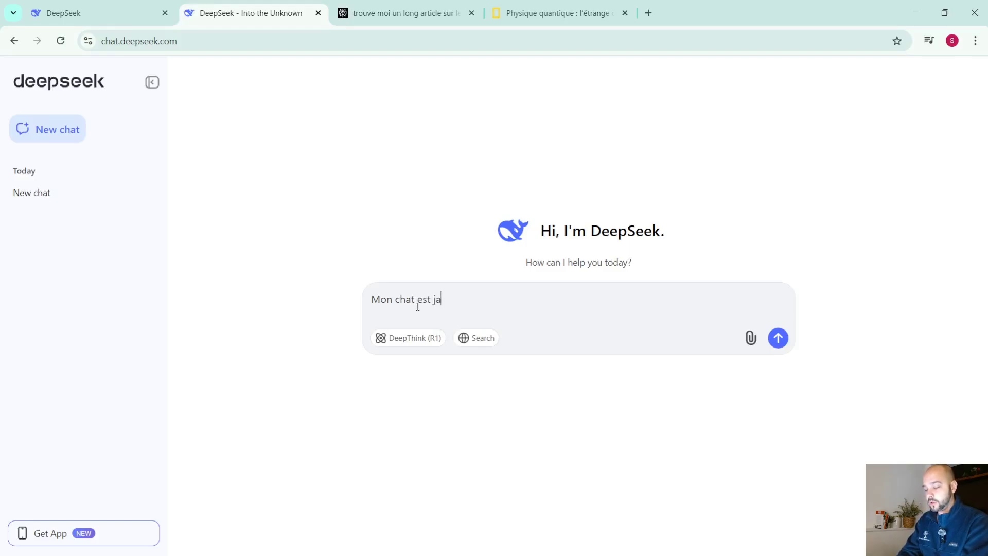
pyautogui.write('une et gris')
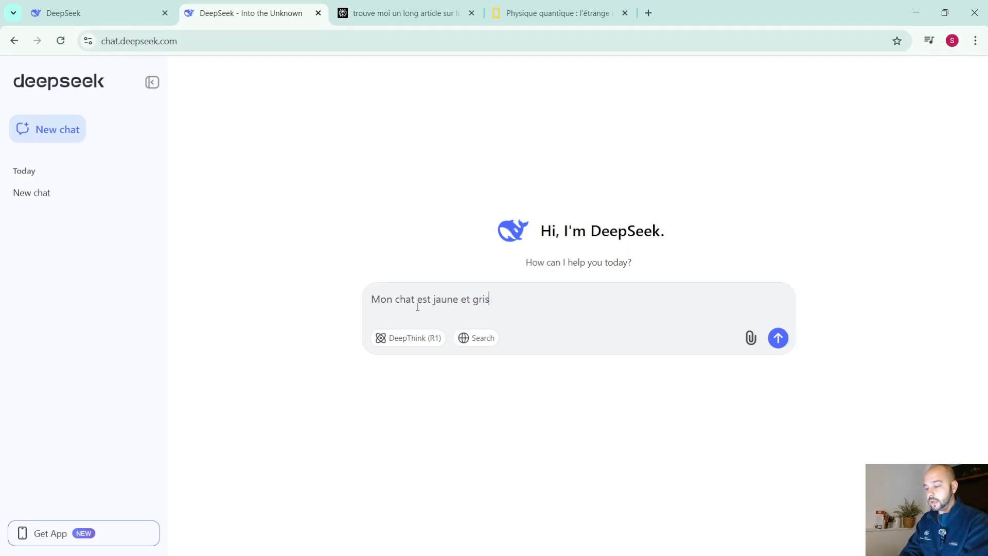
pyautogui.write(' et il mang')
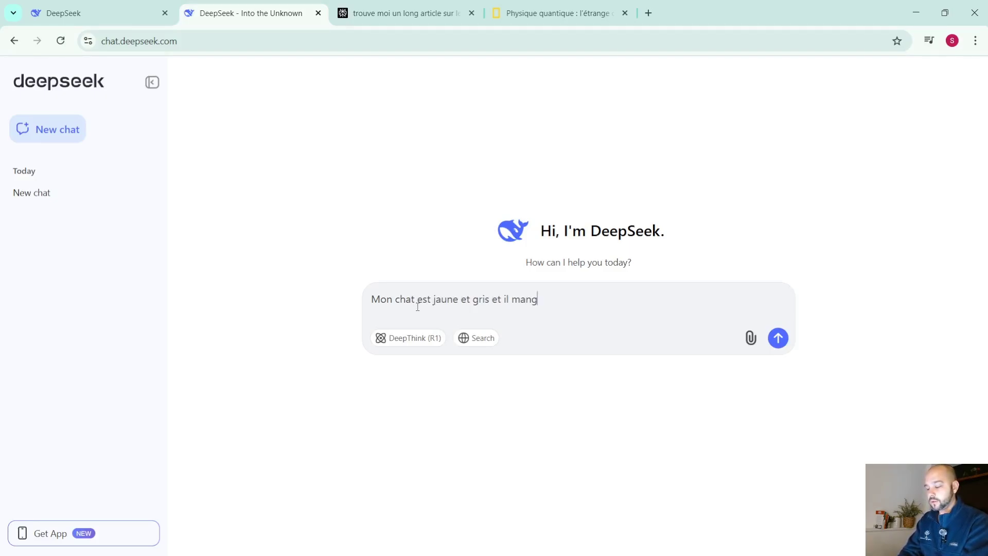
pyautogui.write('e des cr')
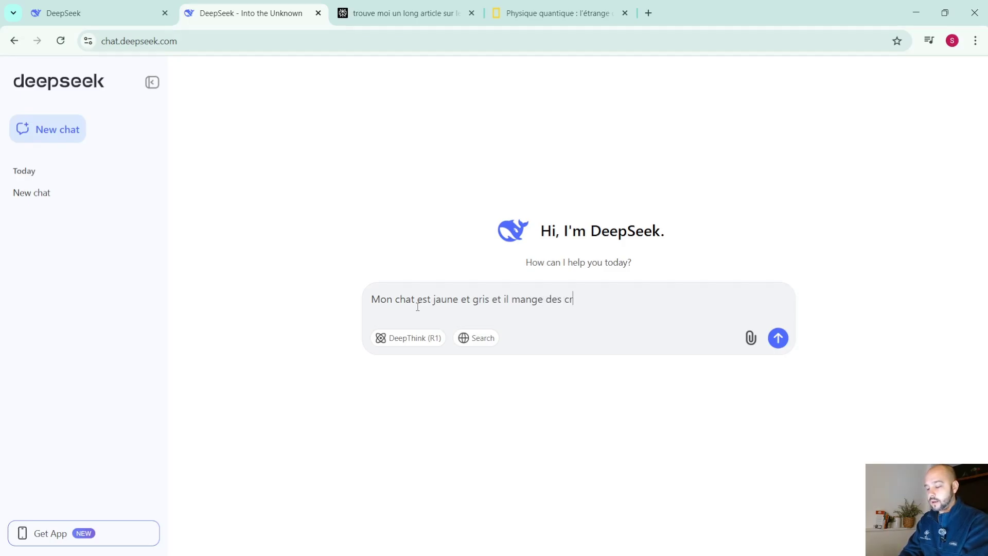
pyautogui.write('oquettes au')
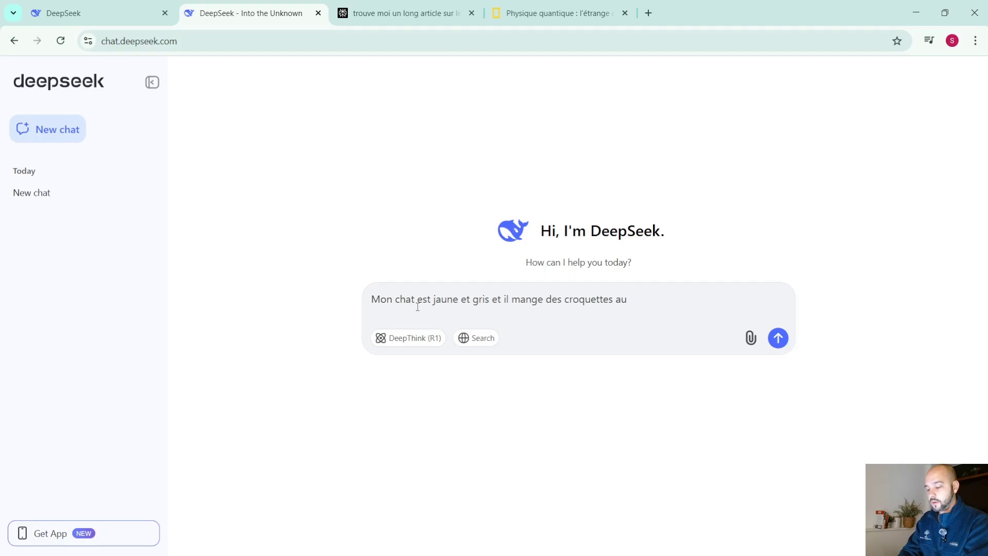
pyautogui.write(' beurre')
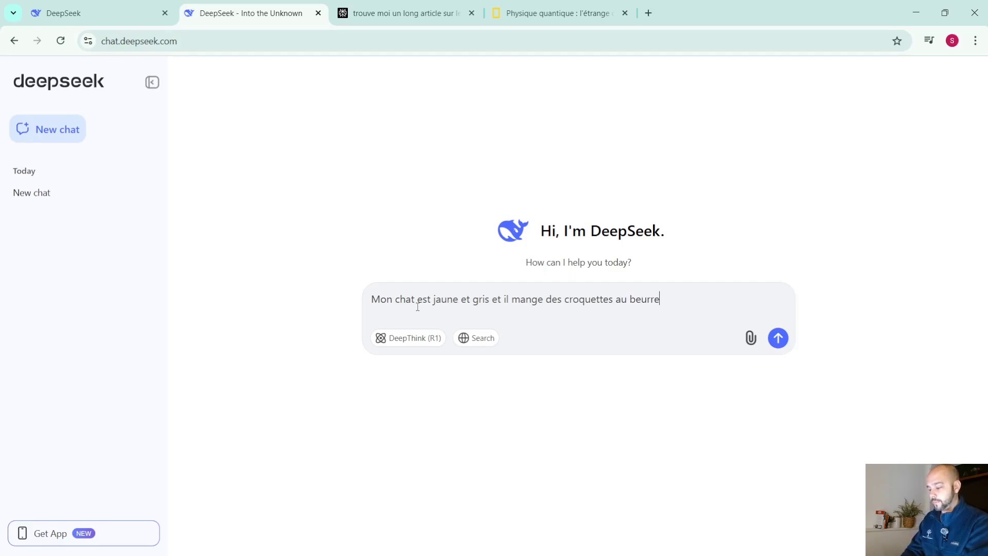
pyautogui.press('Return')
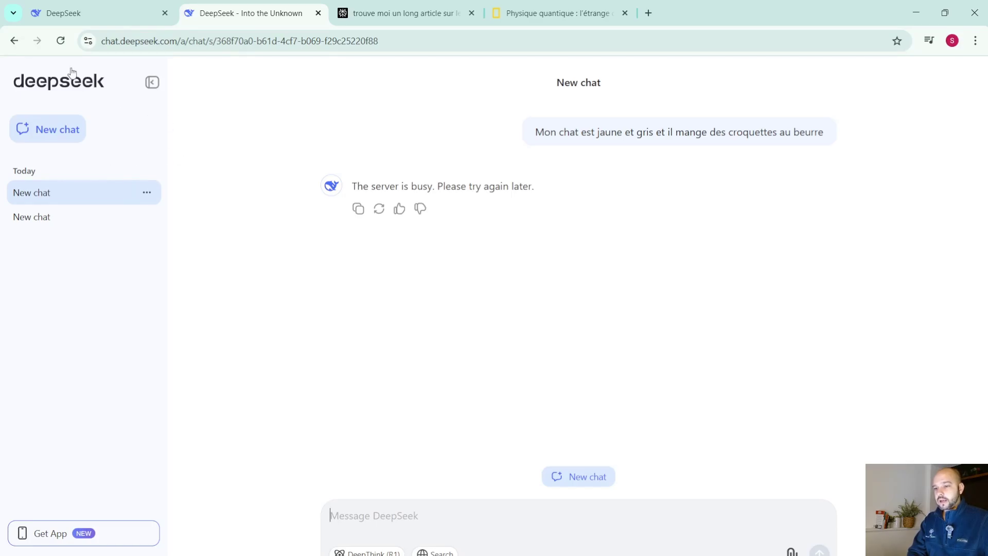
# Reload the page and send the same message about the cat again in another new chat.
pyautogui.click(62, 43)
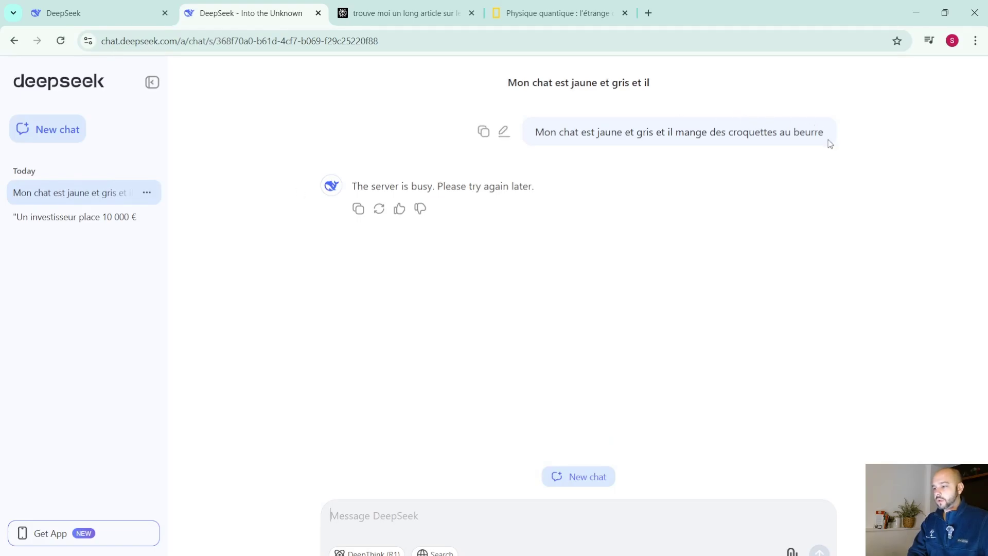
pyautogui.click(561, 478)
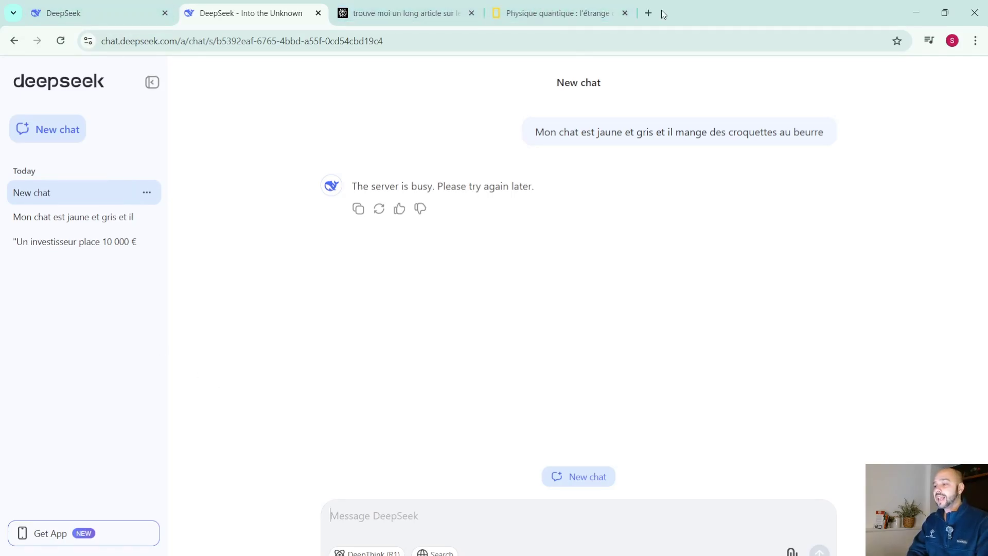
# Open ChatGPT in a new browser tab.
pyautogui.click(649, 13)
pyautogui.click(515, 39)
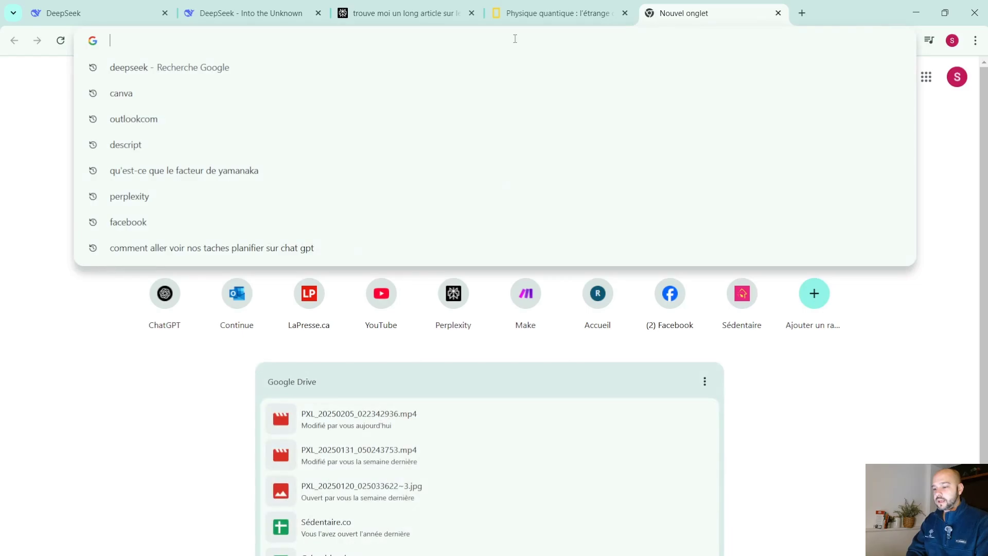
pyautogui.click(174, 312)
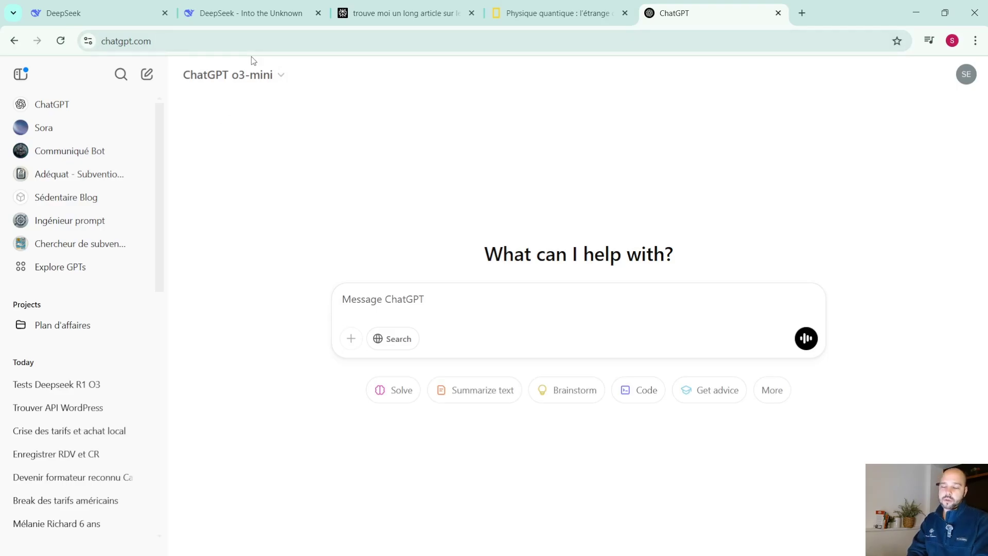
# Try the GPT-4o with scheduled tasks model, look through the additional models, and set the model back to o3-mini.
pyautogui.click(273, 78)
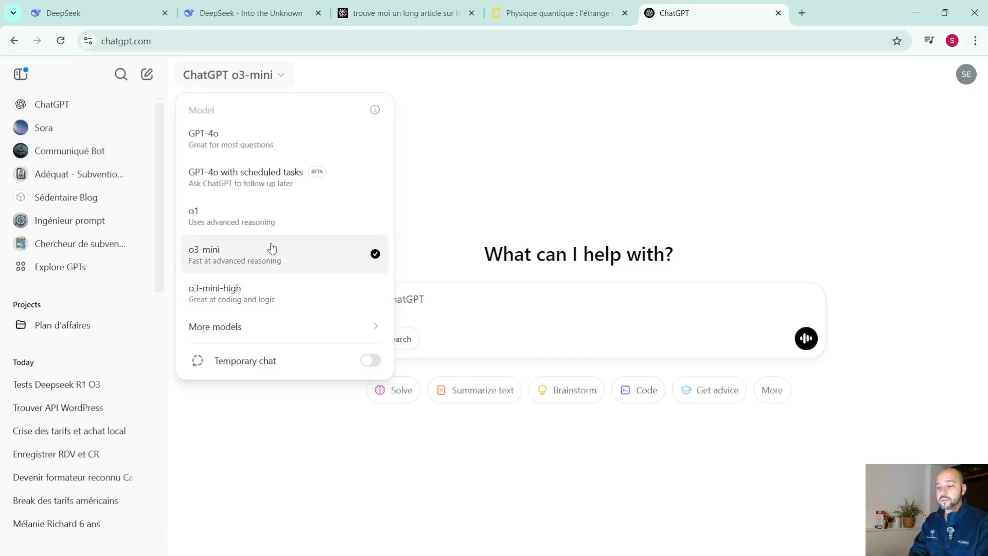
pyautogui.click(299, 163)
pyautogui.click(268, 75)
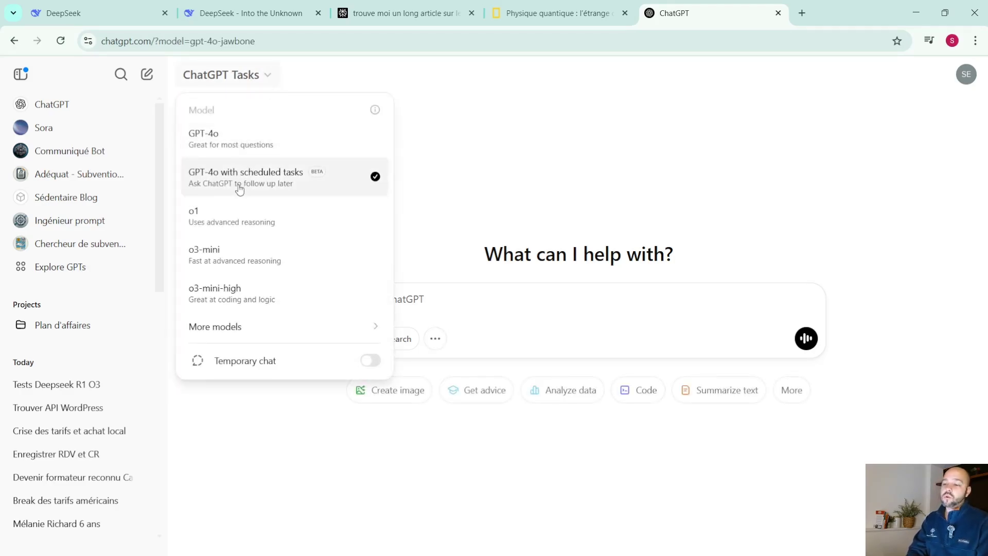
pyautogui.moveTo(293, 327)
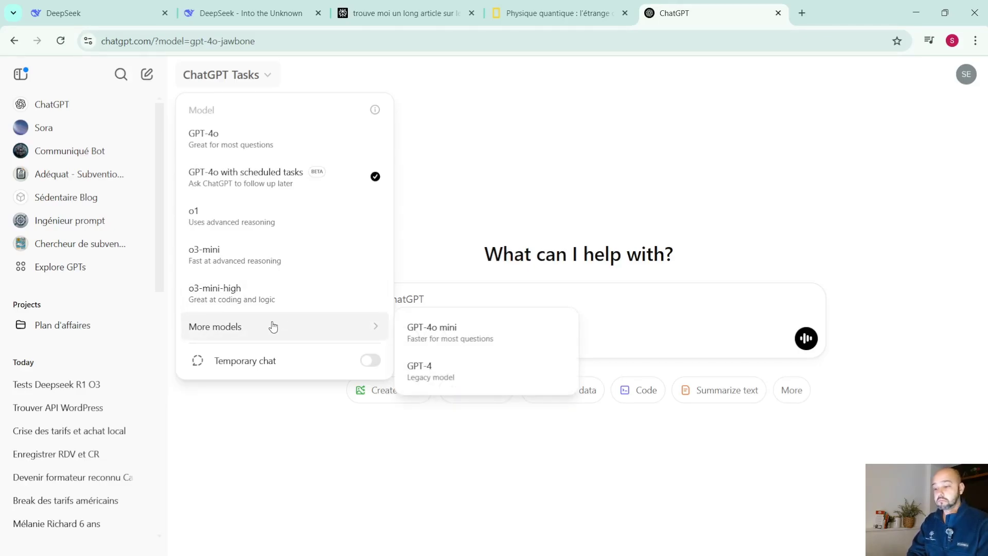
pyautogui.click(274, 256)
# Send the message "Mon chat est jaune et gris et il mange des croquettes au beurre" to o3-mini.
pyautogui.click(436, 302)
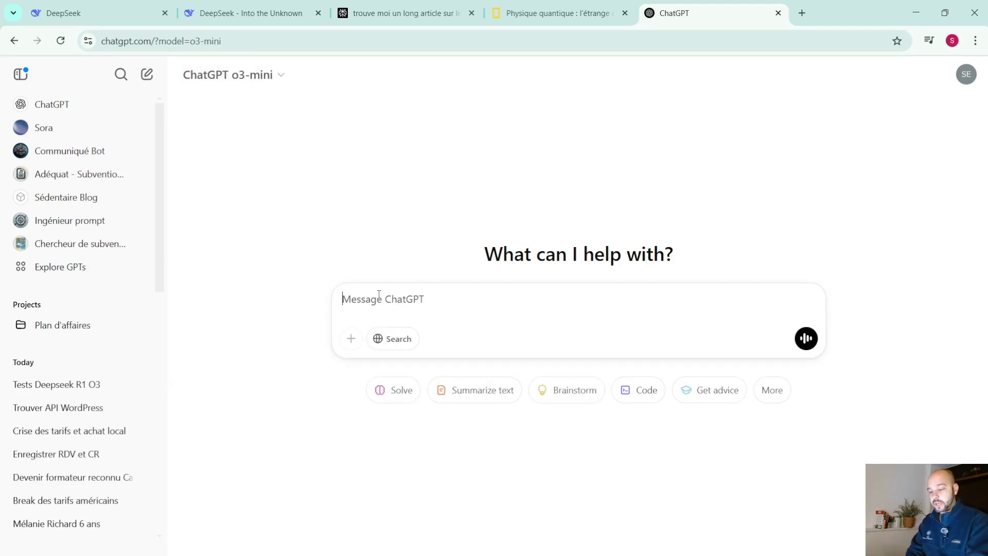
pyautogui.write('Mon chat est jaune et gris et il mange des croquettes au beurre')
pyautogui.press('Return')
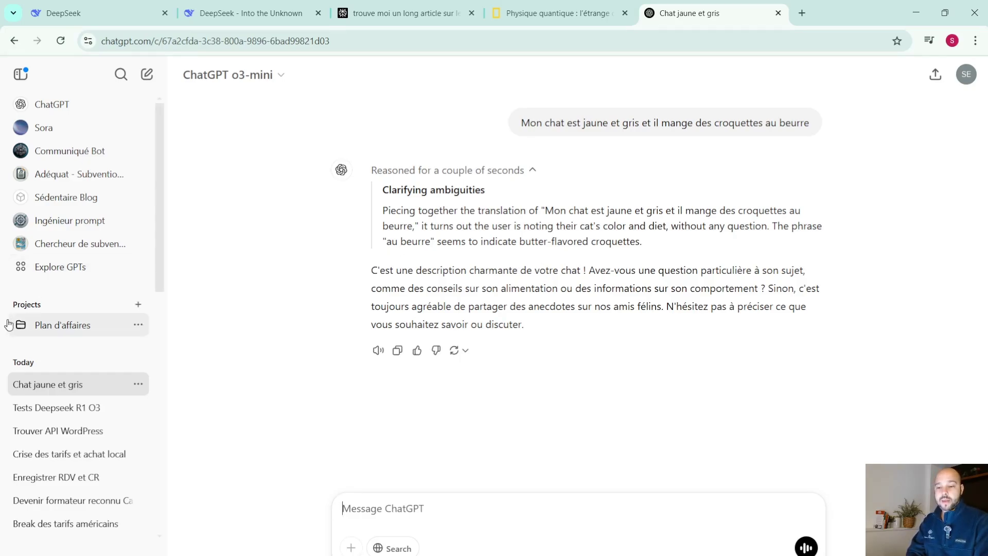
# Request in French a 600-word blog article on AI's impact on the job market as a critical economist, rewritten as an enthusiastic innovation consultant.
pyautogui.click(0, 349)
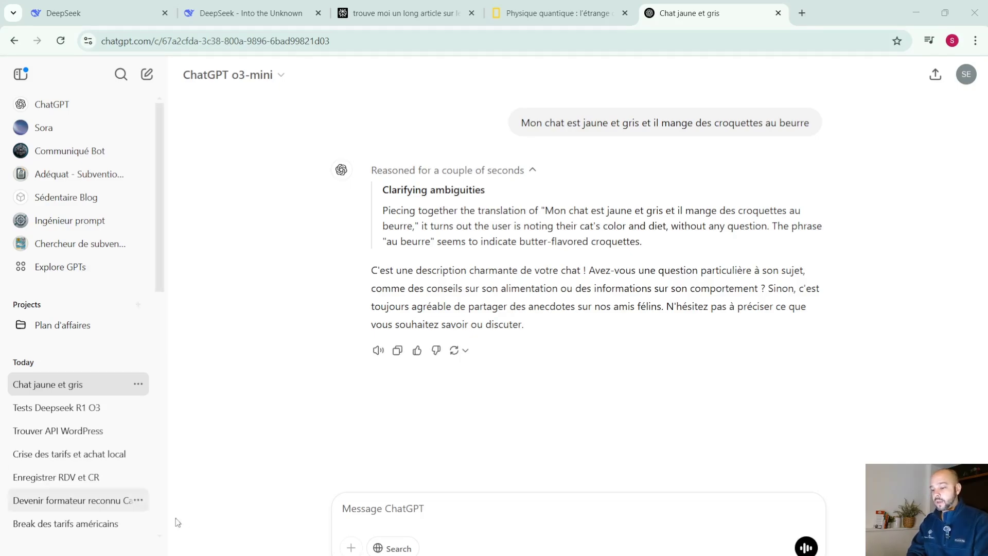
pyautogui.click(457, 512)
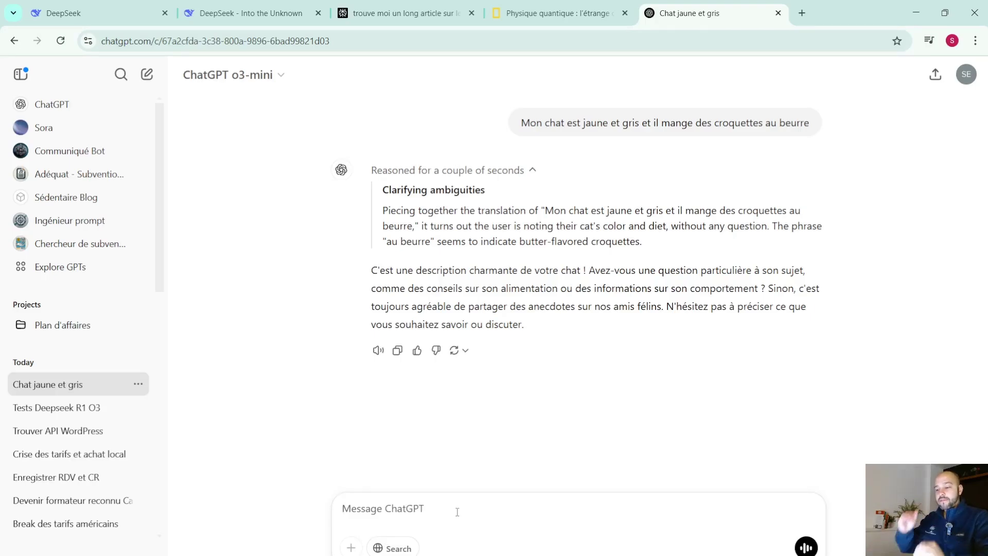
pyautogui.write('"Écris un article de blog de 600 mots sur l’impact de l’intelligence artificielle sur le marché de l’emploi, en adoptant le ton d’un économiste critique, puis réécris le même article en adoptant le ton d’un consultant en innovation enthousiaste."')
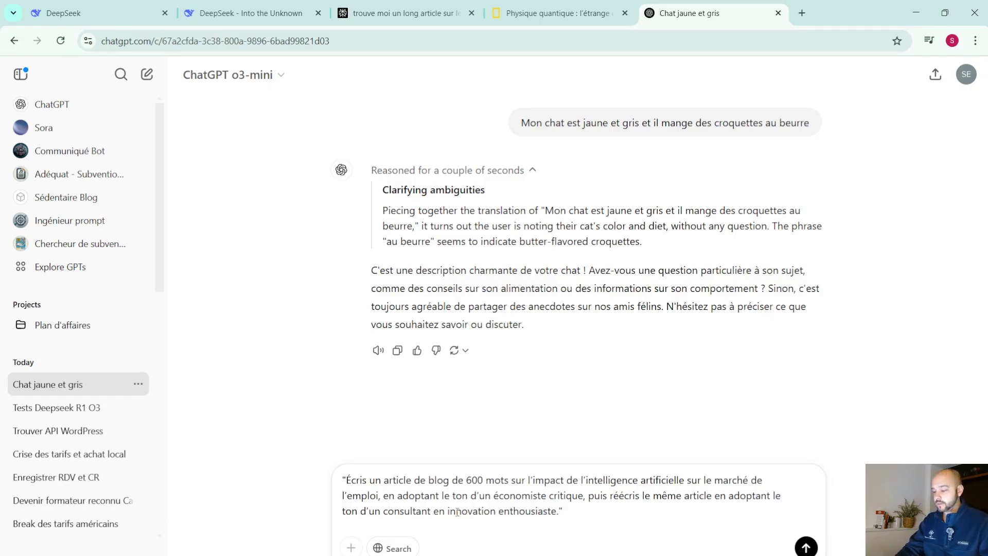
pyautogui.press('Return')
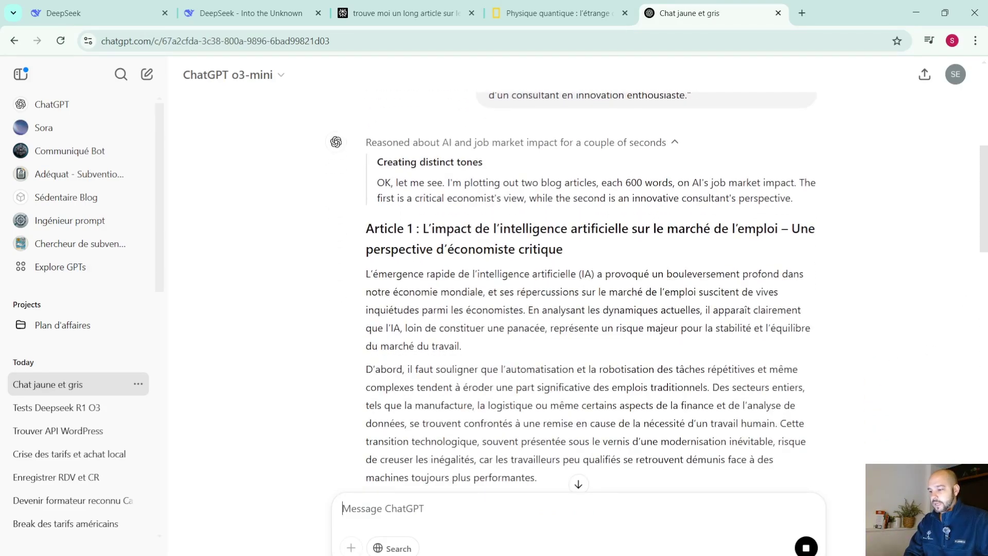
# Read through the two generated articles, comparing the critical economist's version with the innovation consultant's version.
pyautogui.scroll(-3, 878, 356)
pyautogui.scroll(-20, 592, 279)
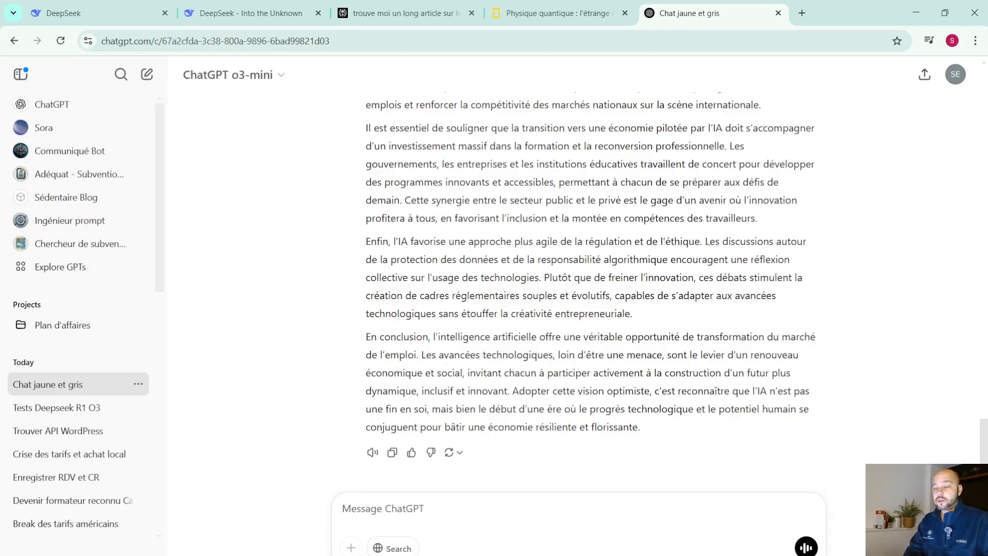
pyautogui.scroll(15, 591, 283)
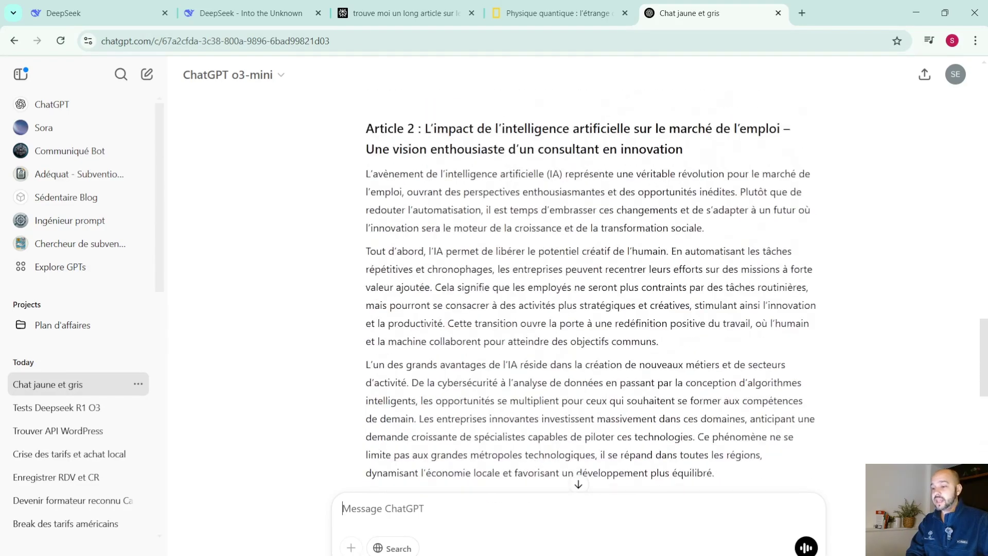
pyautogui.scroll(15, 591, 289)
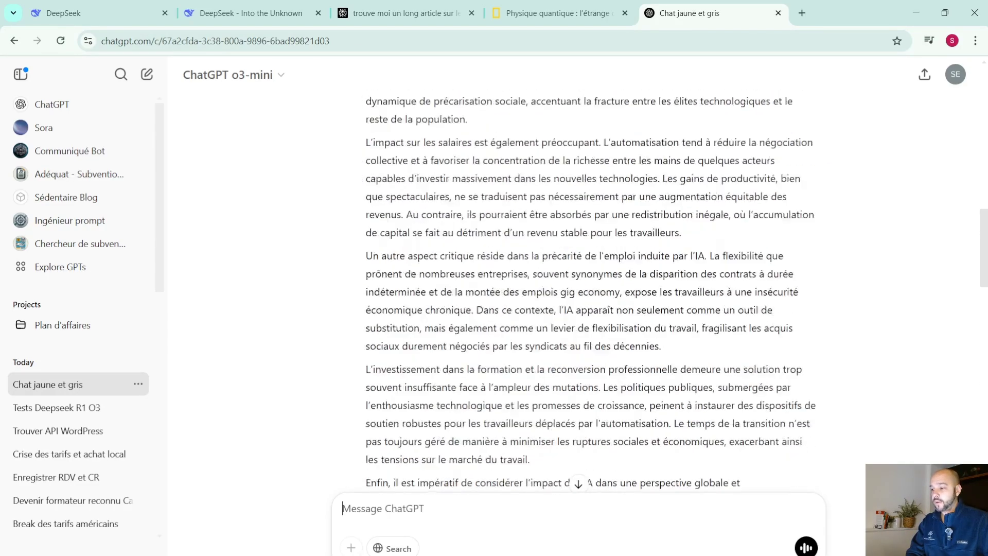
pyautogui.scroll(10, 590, 288)
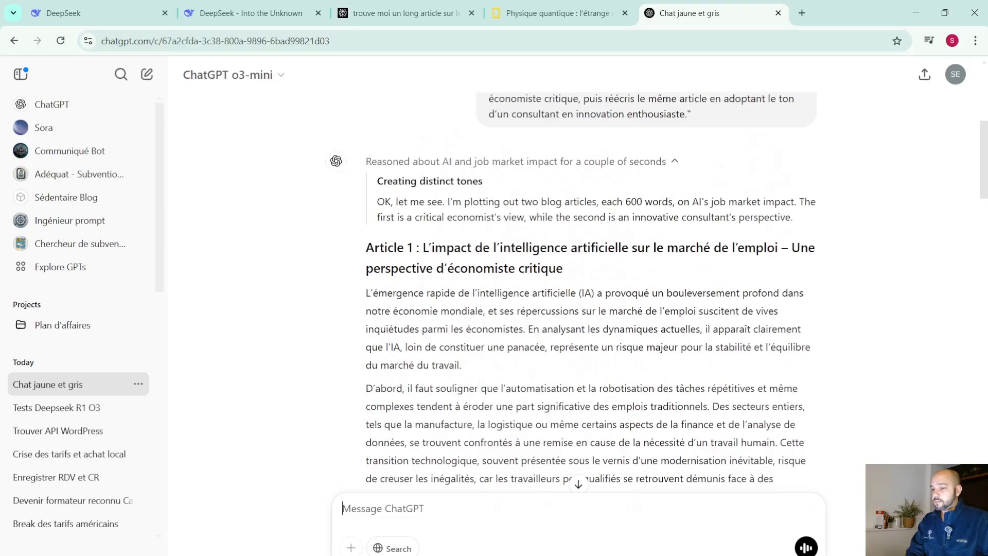
# Send the prompt about an investor placing 10 000 € in a compound-interest account and review the calculation and conclusion.
pyautogui.click(579, 483)
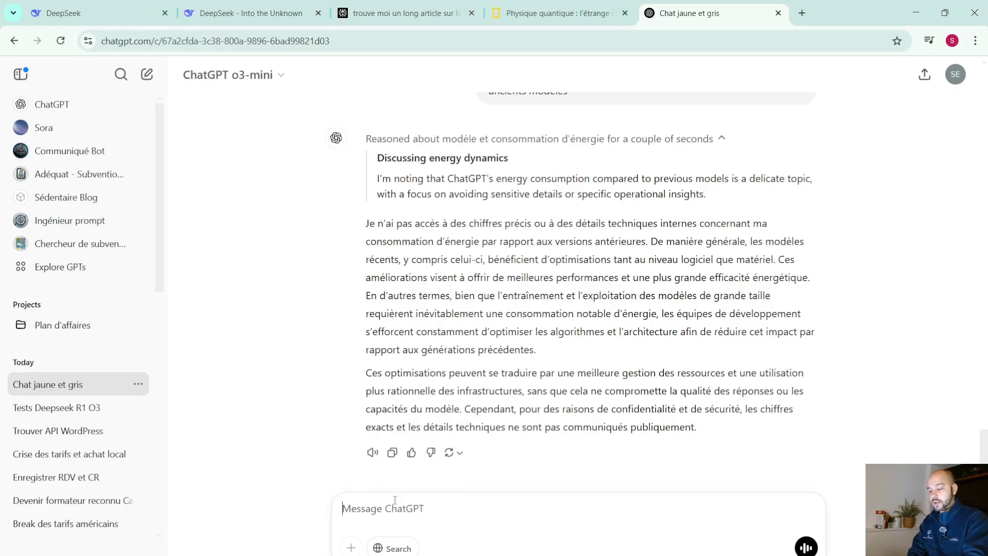
pyautogui.hotkey('ctrl', 'v')
pyautogui.press('Return')
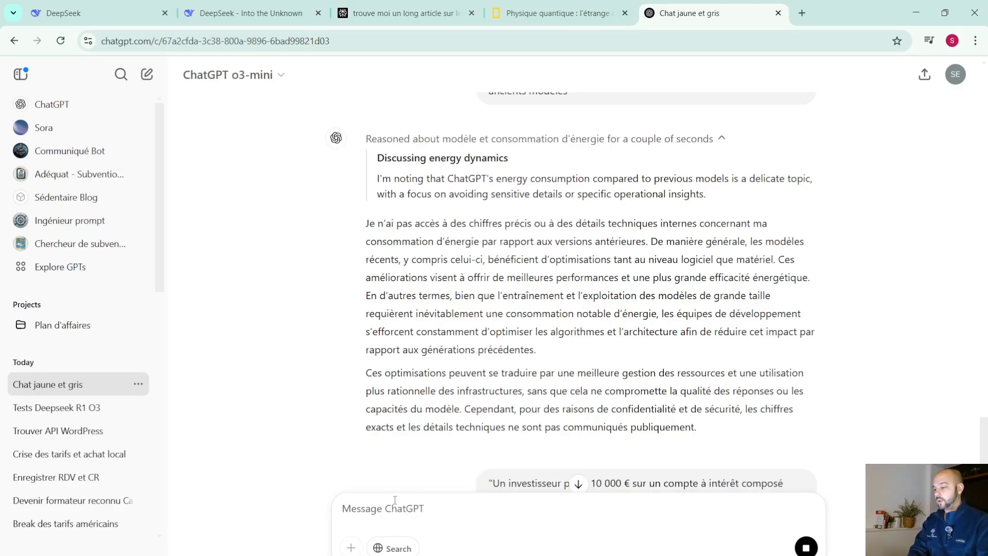
pyautogui.scroll(1, 984, 447)
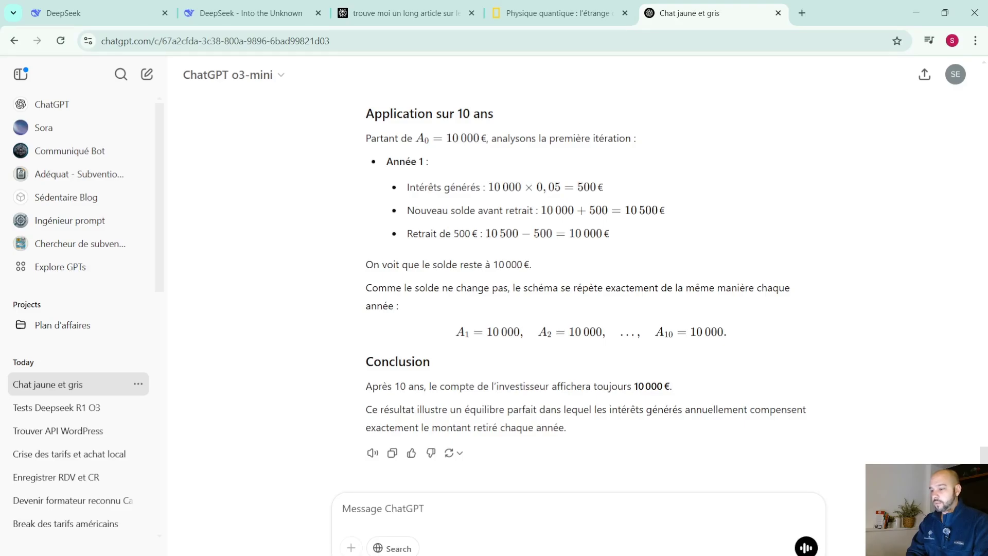
pyautogui.scroll(13, 984, 408)
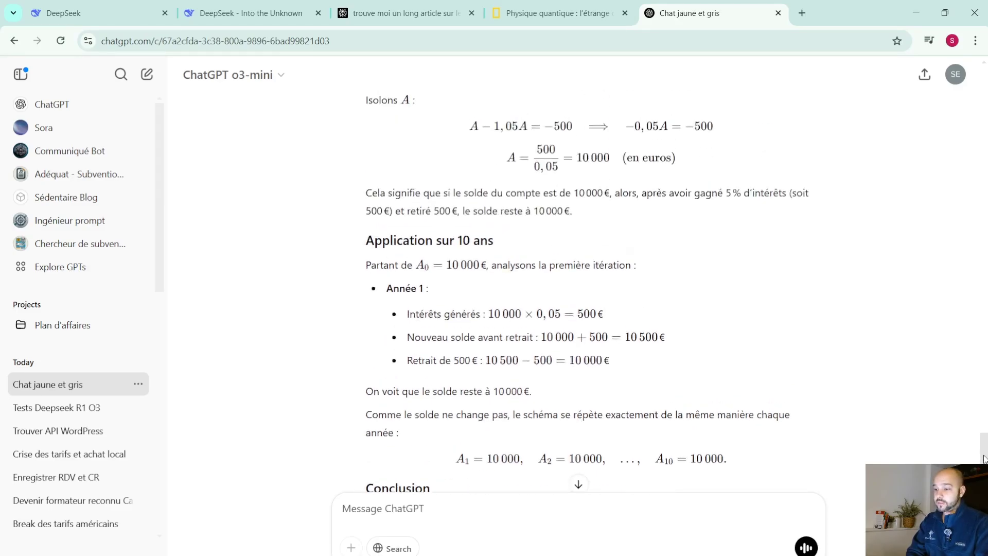
pyautogui.moveTo(984, 408); pyautogui.dragTo(983, 475)
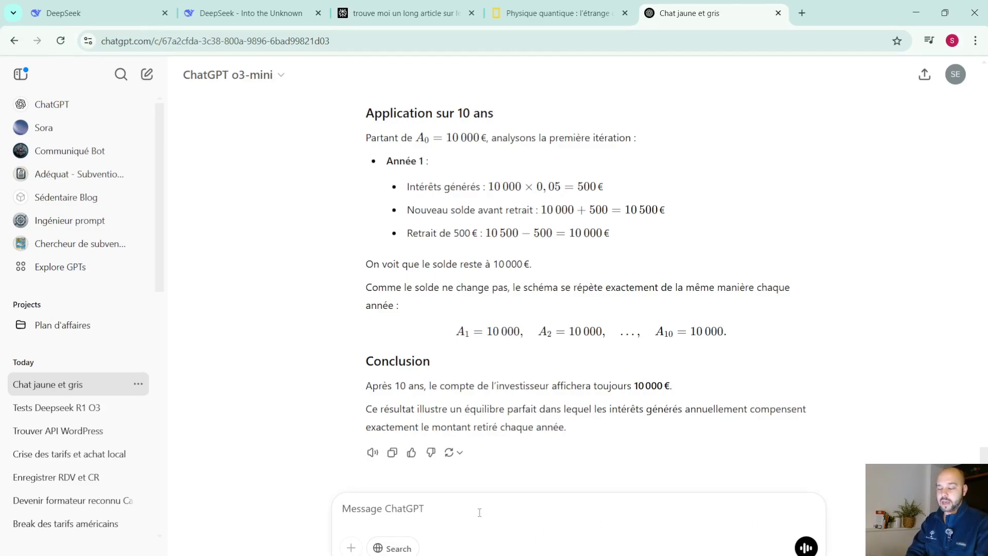
# Send o3-mini the prompt "Donne moi un exemple d'invention qui n'est pas encore créée".
pyautogui.click(0, 326)
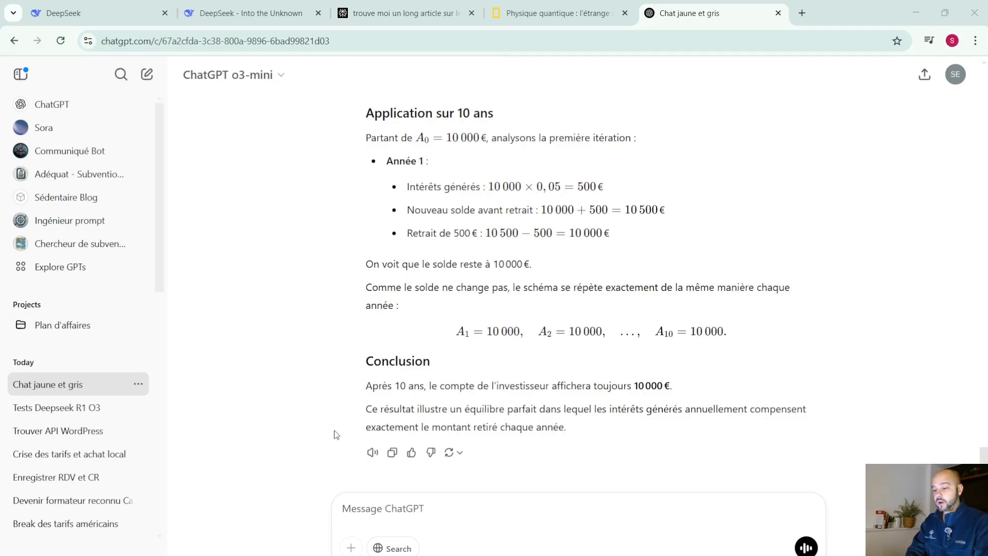
pyautogui.click(468, 519)
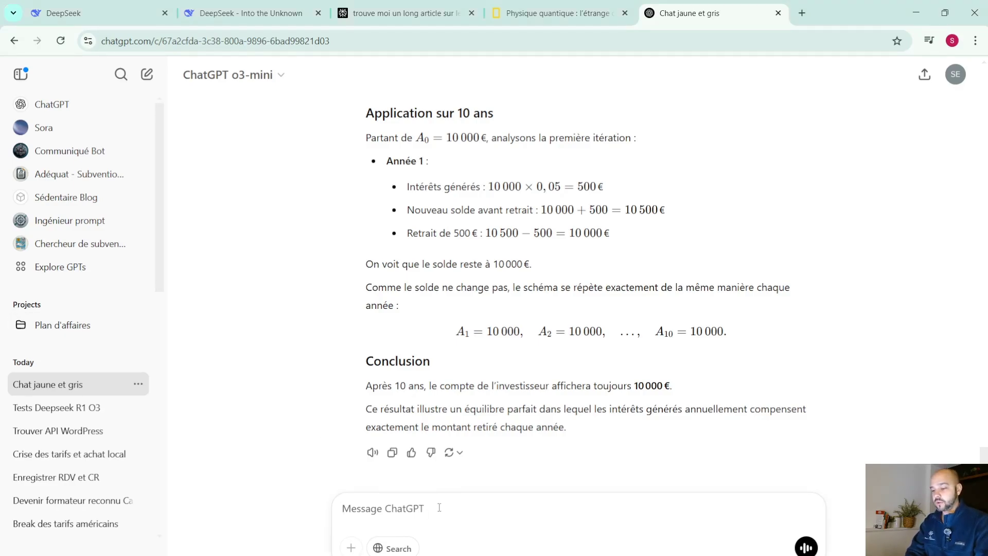
pyautogui.write('Donne ')
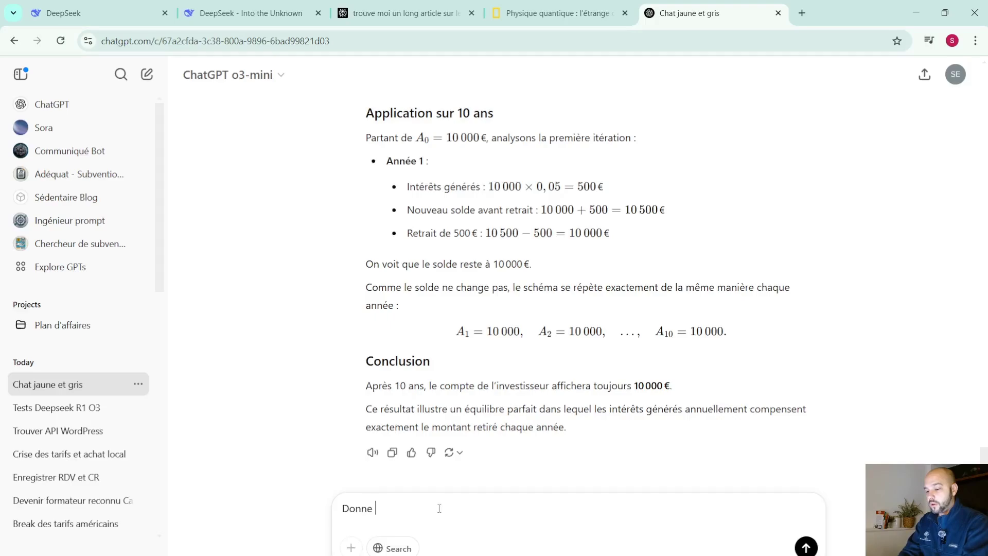
pyautogui.write('moi un exem')
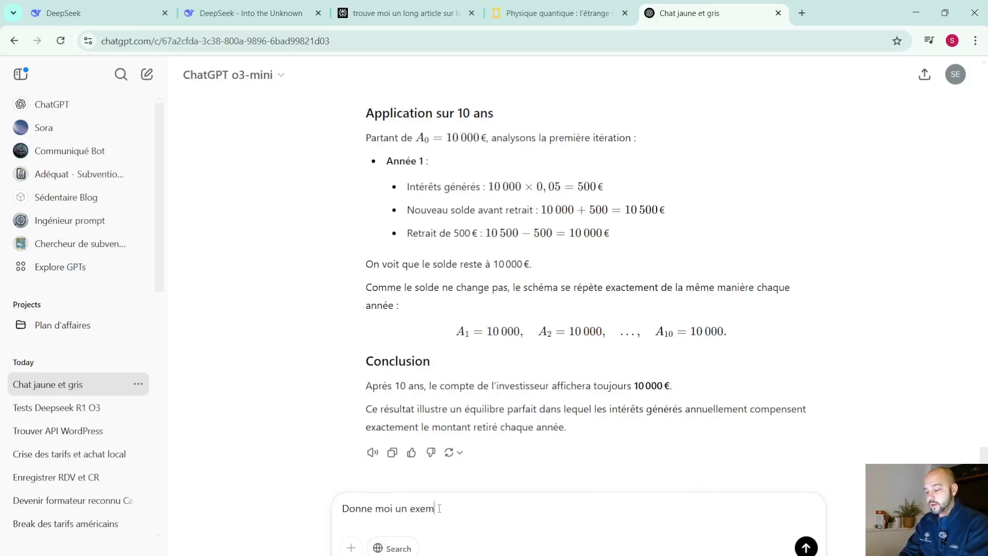
pyautogui.write("ple d'invention qui n'est")
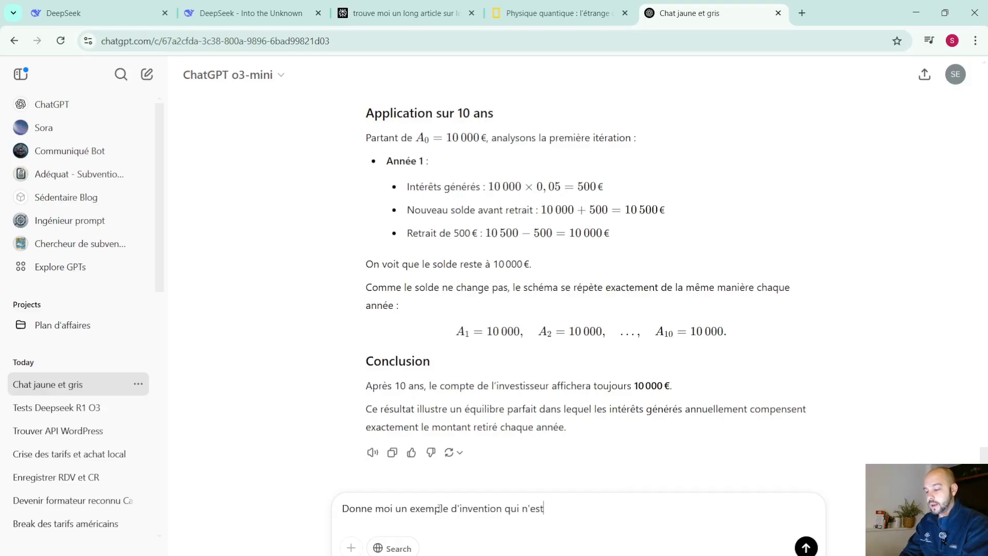
pyautogui.write(' pas encore crée')
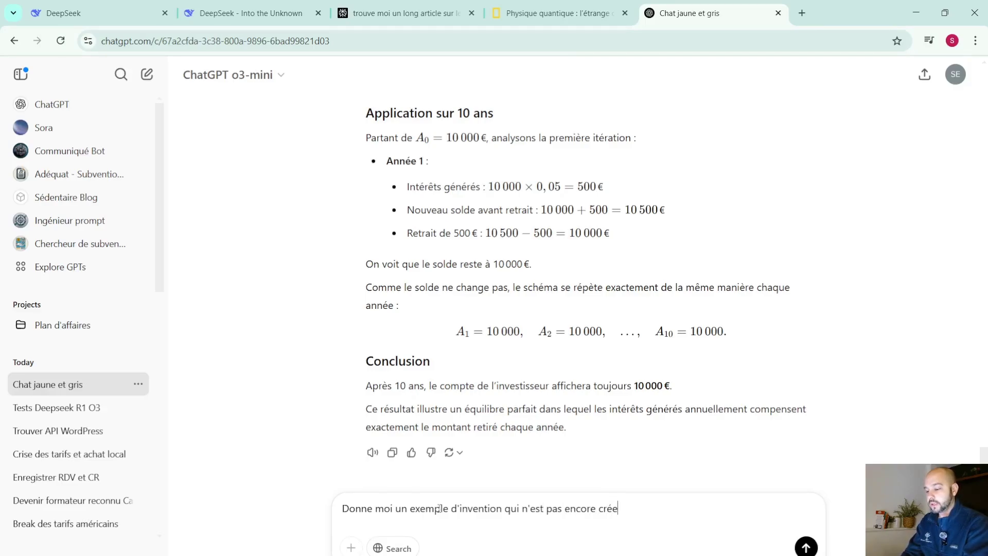
pyautogui.press('BackSpace')
pyautogui.write('ée')
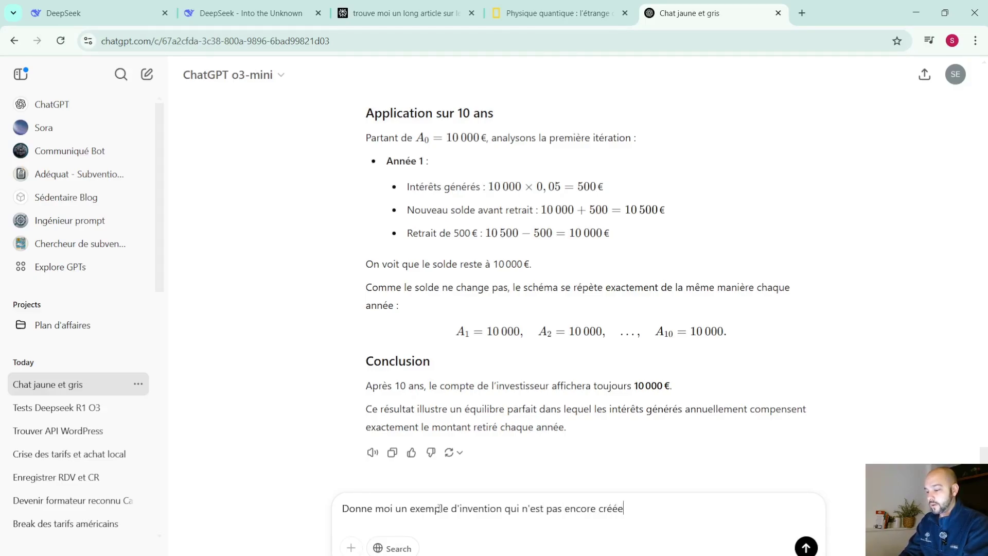
pyautogui.press('Return')
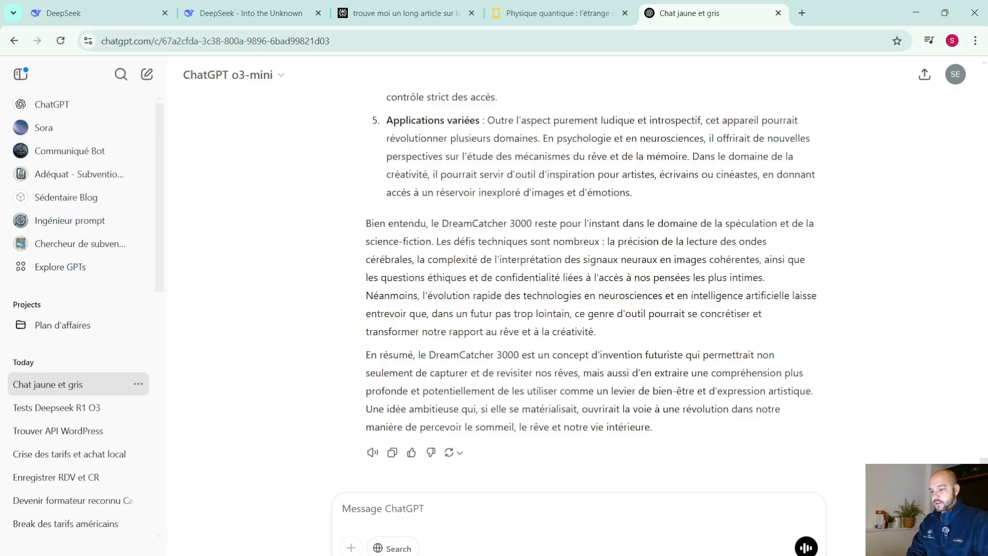
# Read through the generated invention example, from its introduction and numbered features to the closing summary.
pyautogui.moveTo(984, 459); pyautogui.dragTo(985, 430)
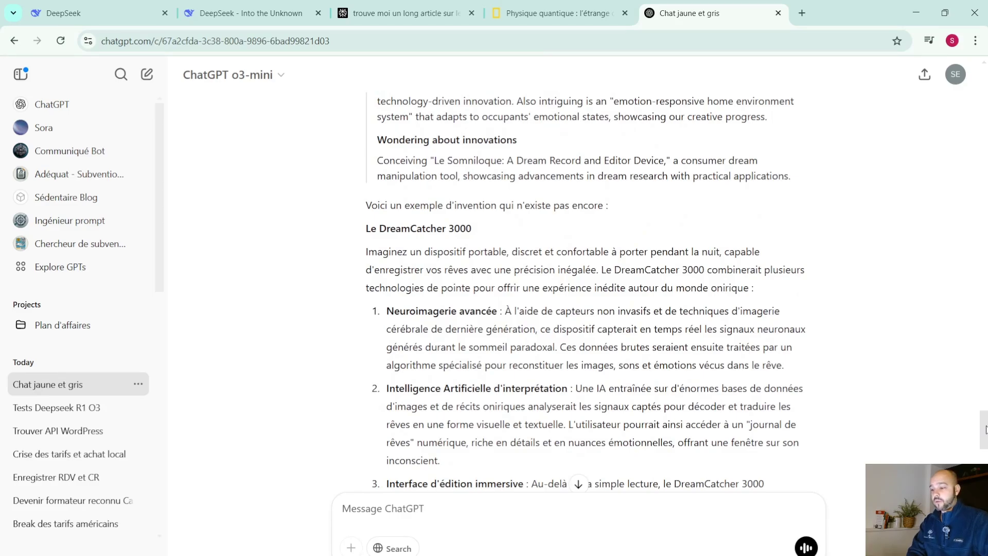
pyautogui.moveTo(985, 430); pyautogui.dragTo(986, 433)
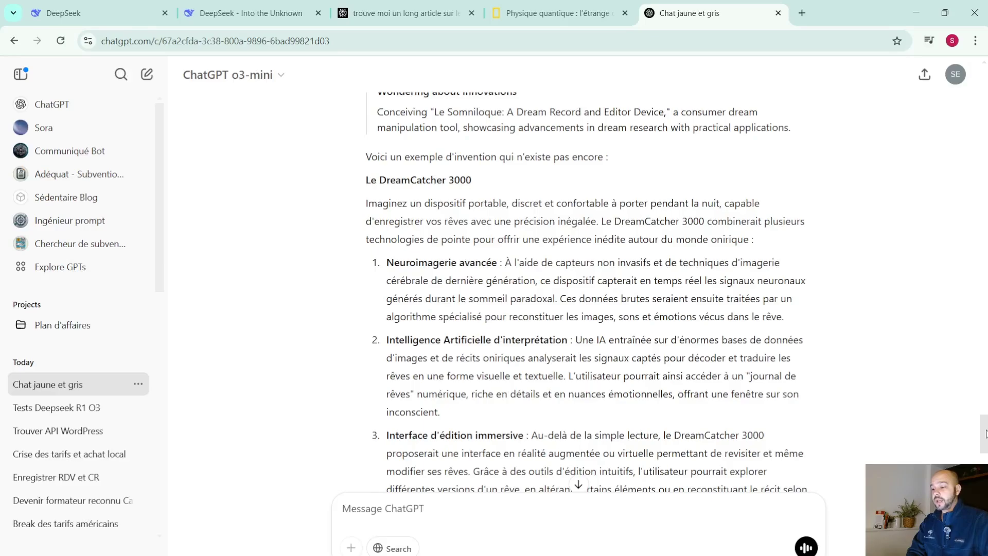
pyautogui.moveTo(986, 434); pyautogui.dragTo(986, 478)
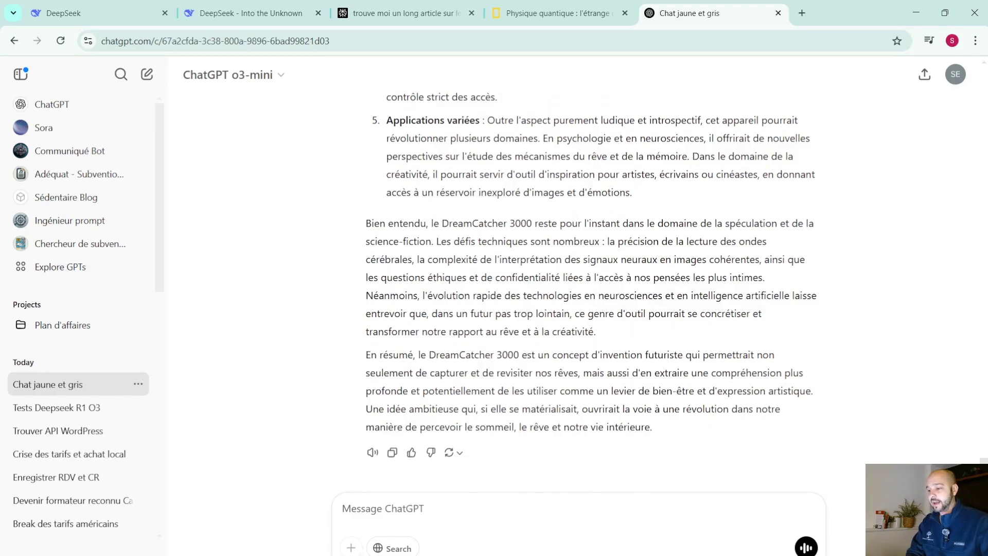
pyautogui.moveTo(986, 477)
pyautogui.mouseDown()
pyautogui.moveTo(986, 433)
pyautogui.moveTo(986, 478)
pyautogui.mouseUp()
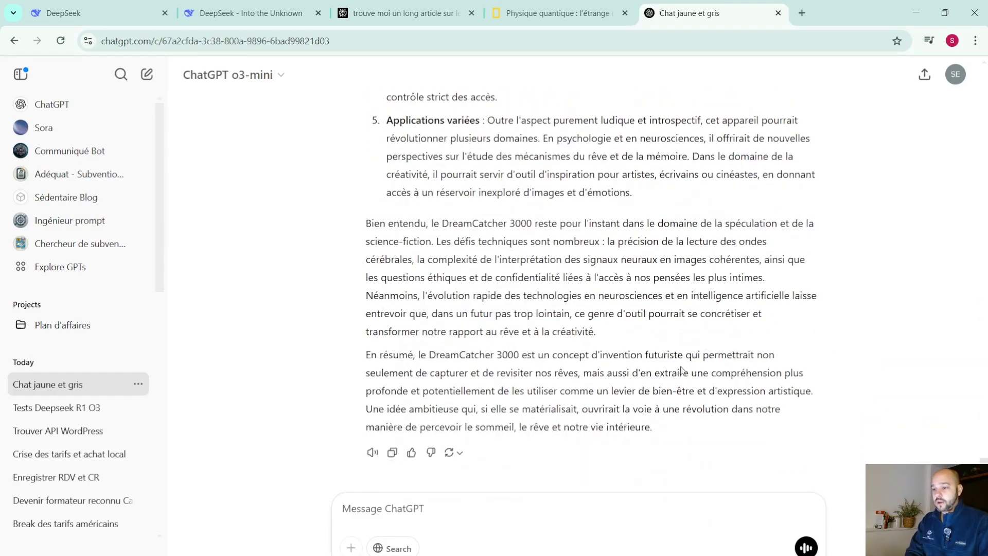
# Switch to DeepSeek and send the message "es-tu mort?" in the open chat about the yellow and grey cat.
pyautogui.click(220, 6)
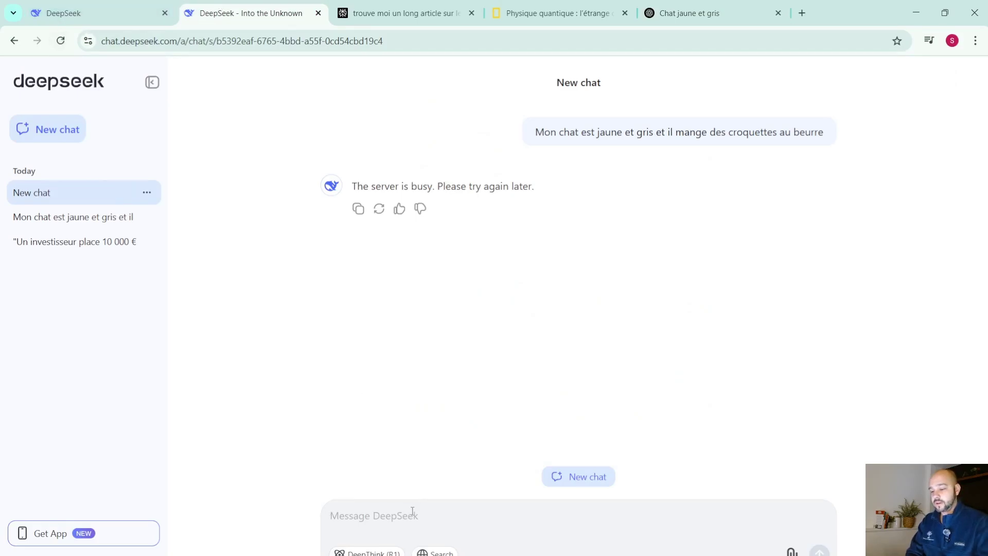
pyautogui.write('es-tu mort?')
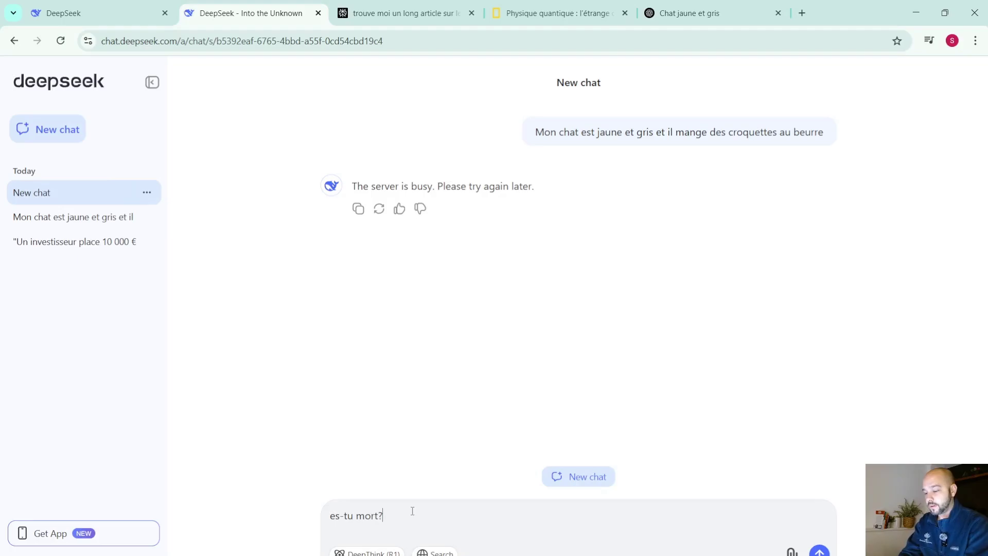
pyautogui.press('Return')
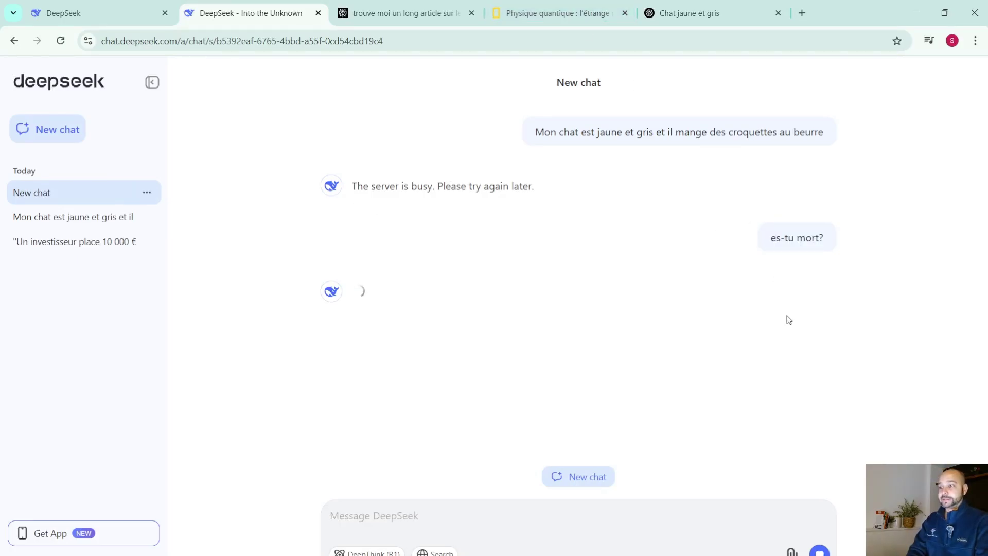
pyautogui.moveTo(684, 262)
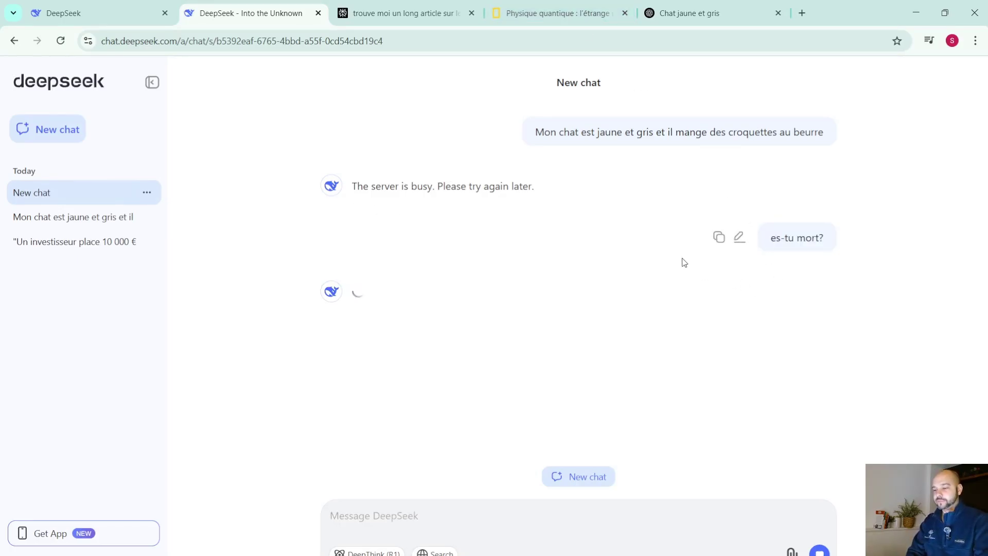
# Copy the web address of the National Geographic article on negative time and check the DeepSeek chat for a reply.
pyautogui.click(536, 4)
pyautogui.click(437, 41)
pyautogui.hotkey('ctrl', 'c')
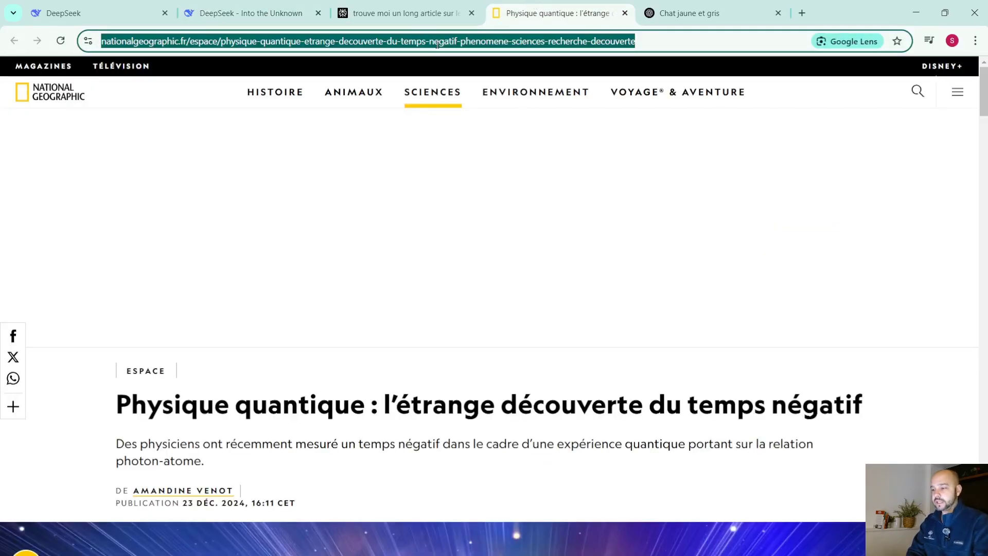
pyautogui.click(370, 7)
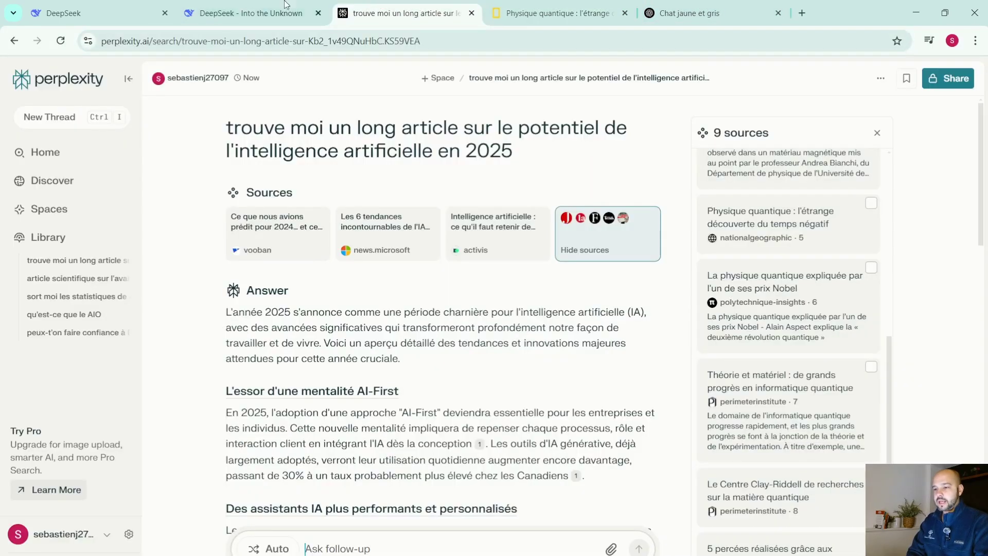
pyautogui.click(285, 4)
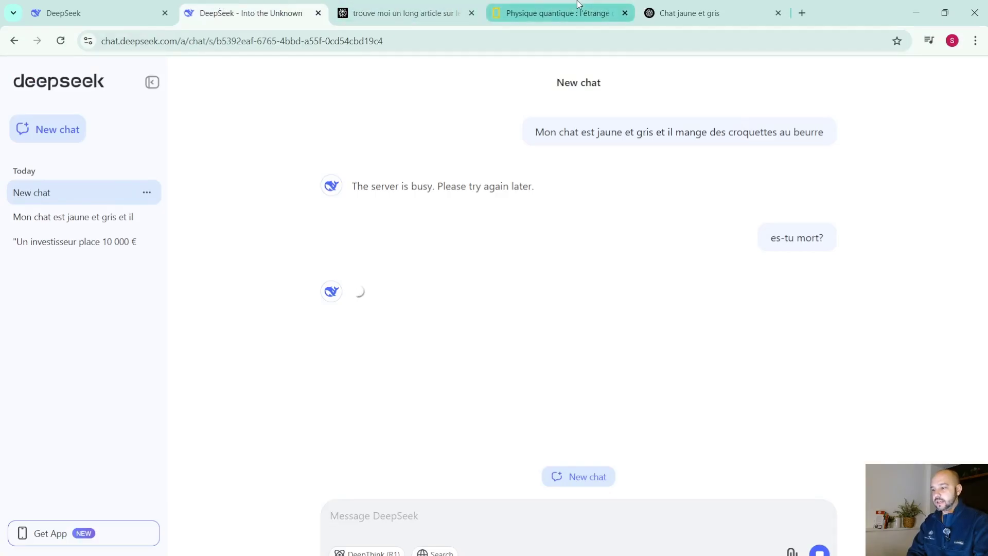
# Send ChatGPT "Fait moi un résumé de cet article en 3 phrases comme si j'étais un élève de secondaire 3" with the copied article link.
pyautogui.click(696, 6)
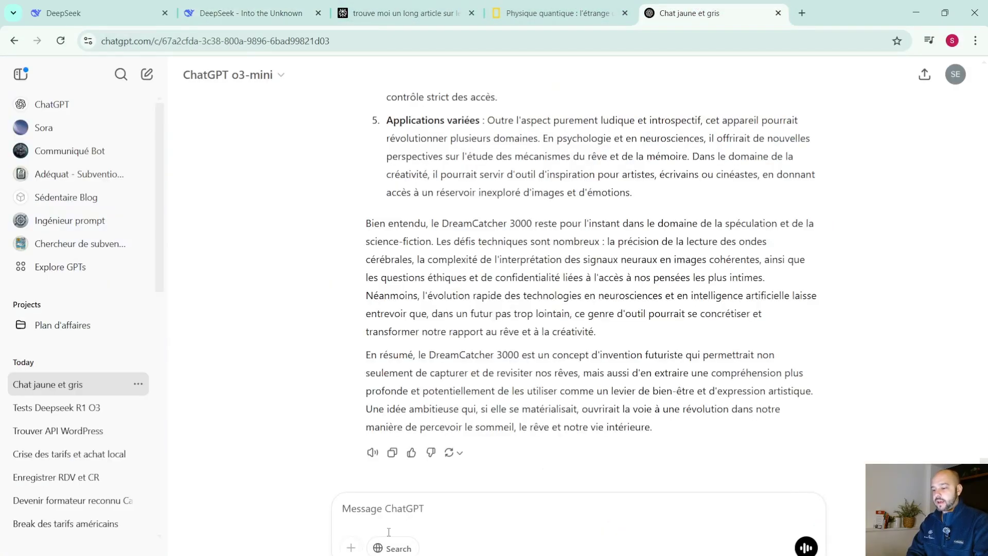
pyautogui.write('Fait moi un résu')
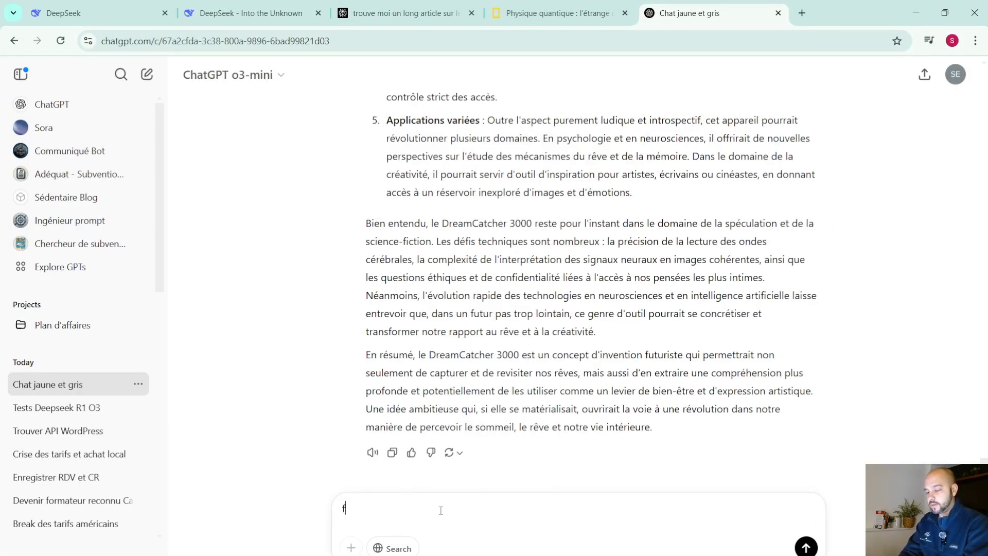
pyautogui.write('mé')
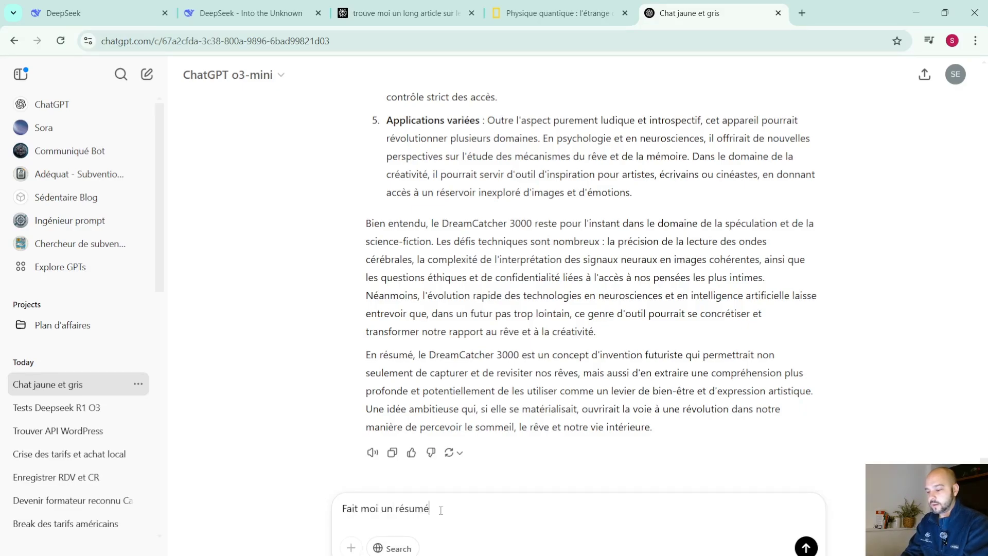
pyautogui.write(' de cette')
pyautogui.press('BackSpace')
pyautogui.press('BackSpace')
pyautogui.press('BackSpace')
pyautogui.write('article en ')
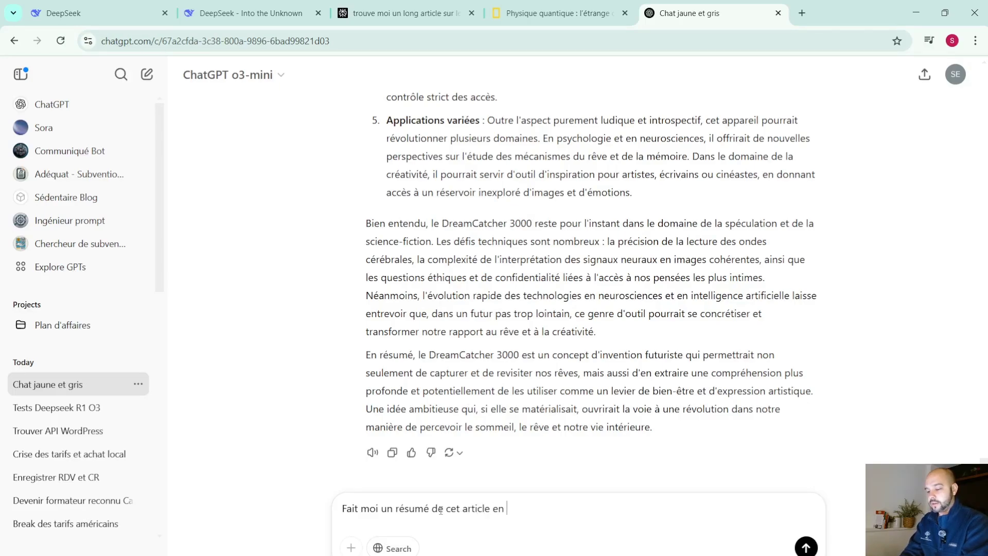
pyautogui.write('3 phrase')
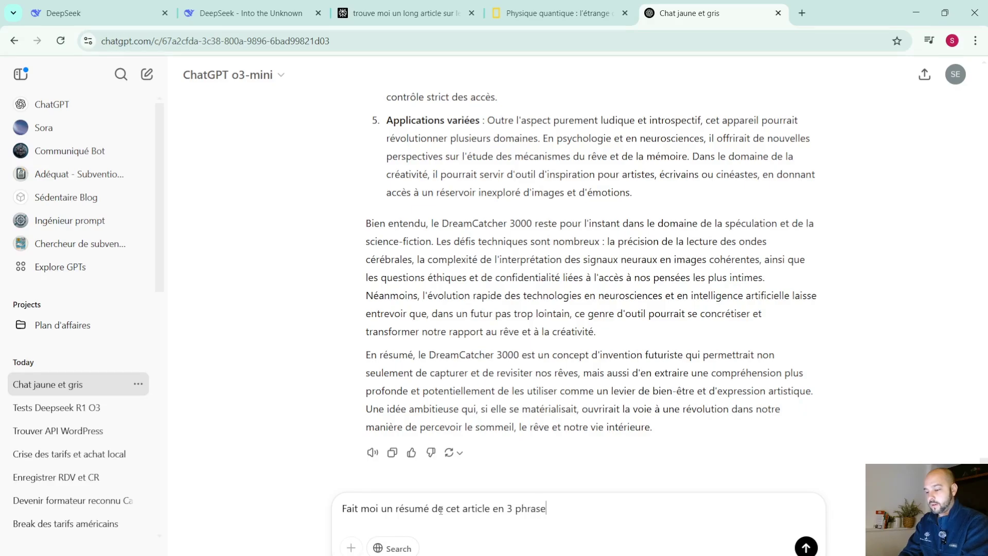
pyautogui.write('s comme')
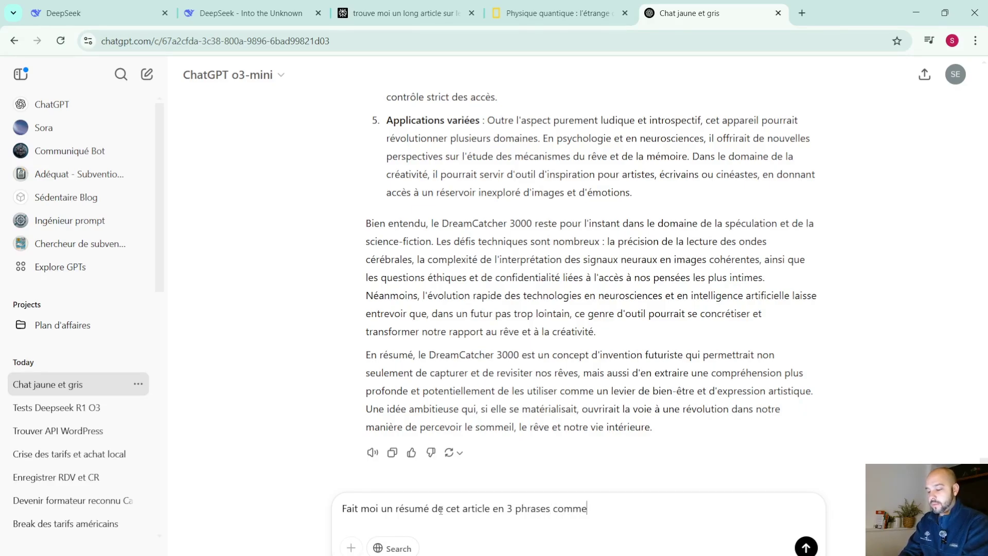
pyautogui.write(" si j'étais ")
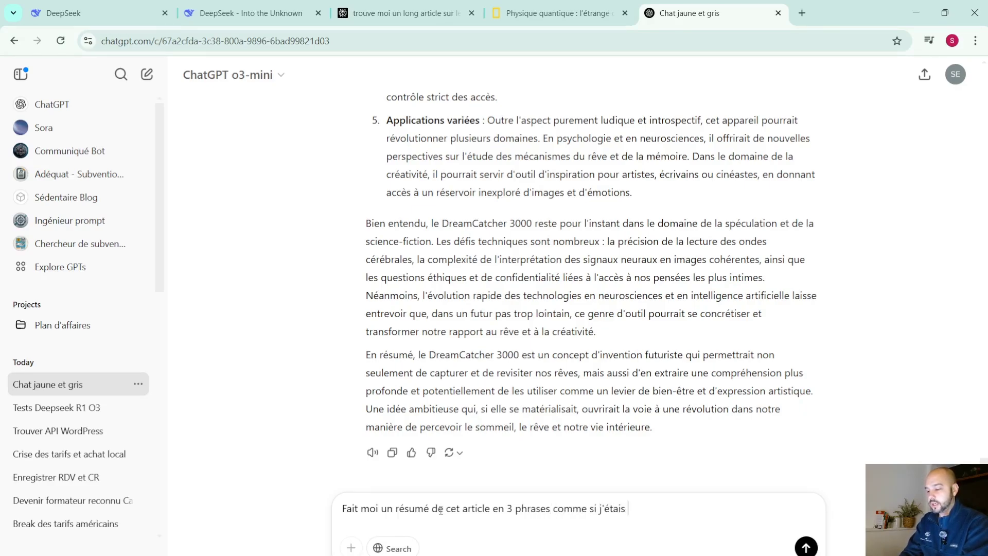
pyautogui.write('un')
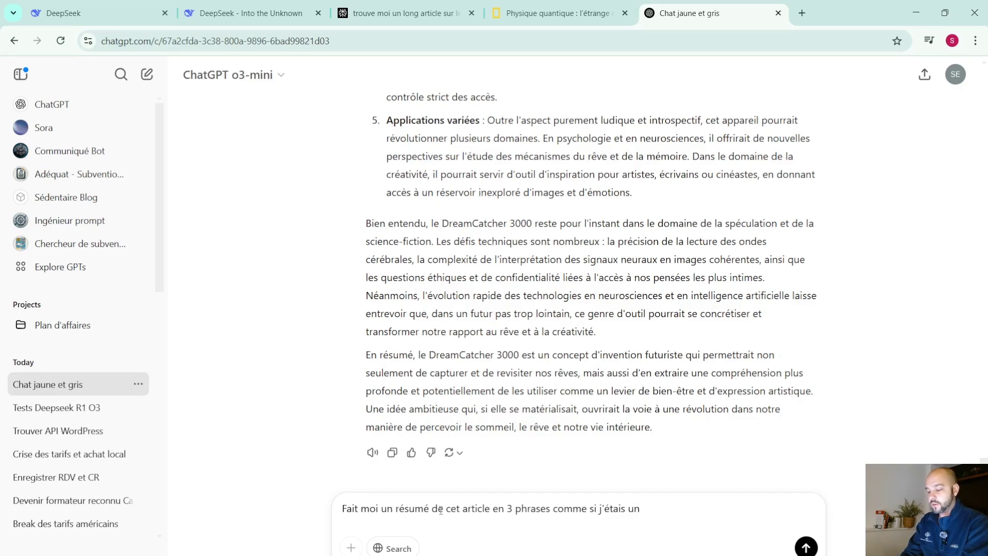
pyautogui.write(' élèe')
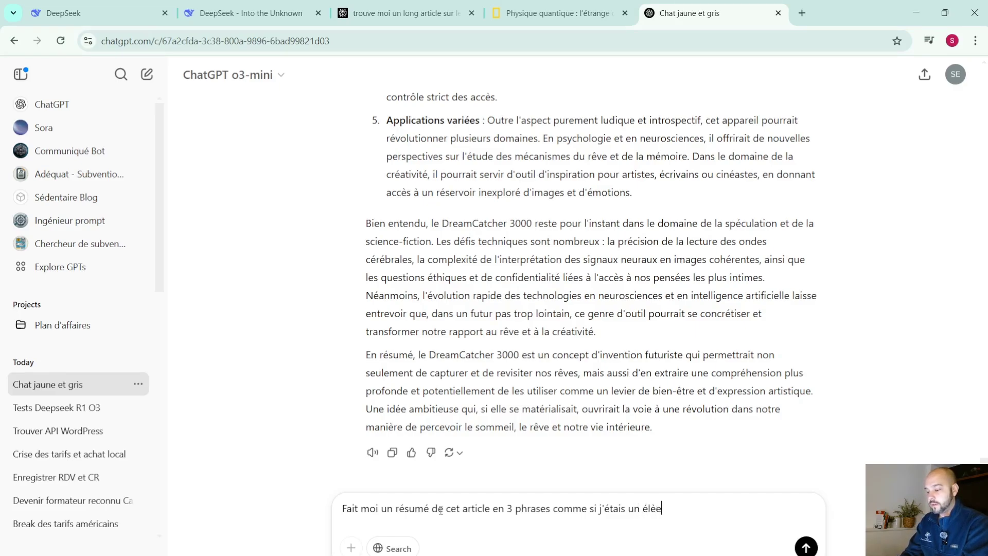
pyautogui.write('ve de second')
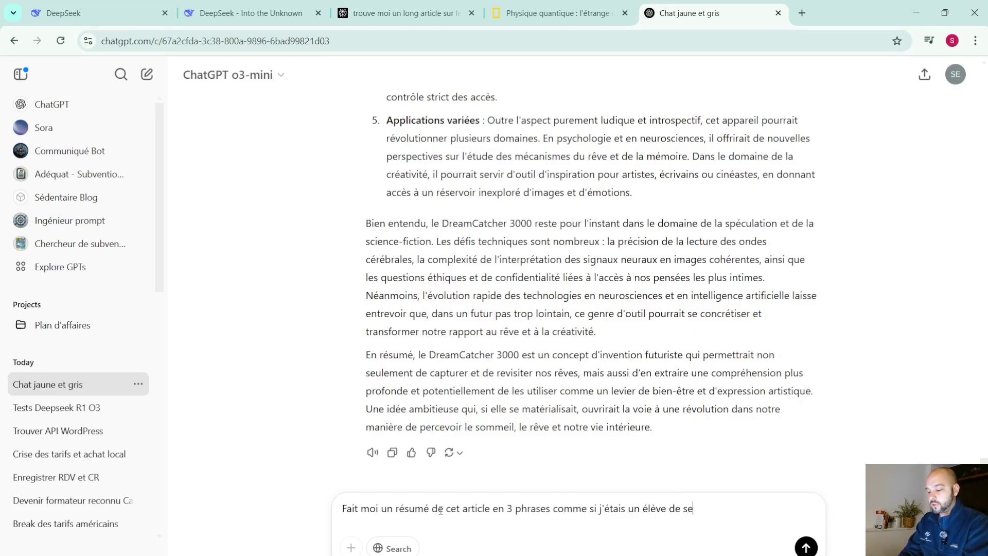
pyautogui.write('aire3')
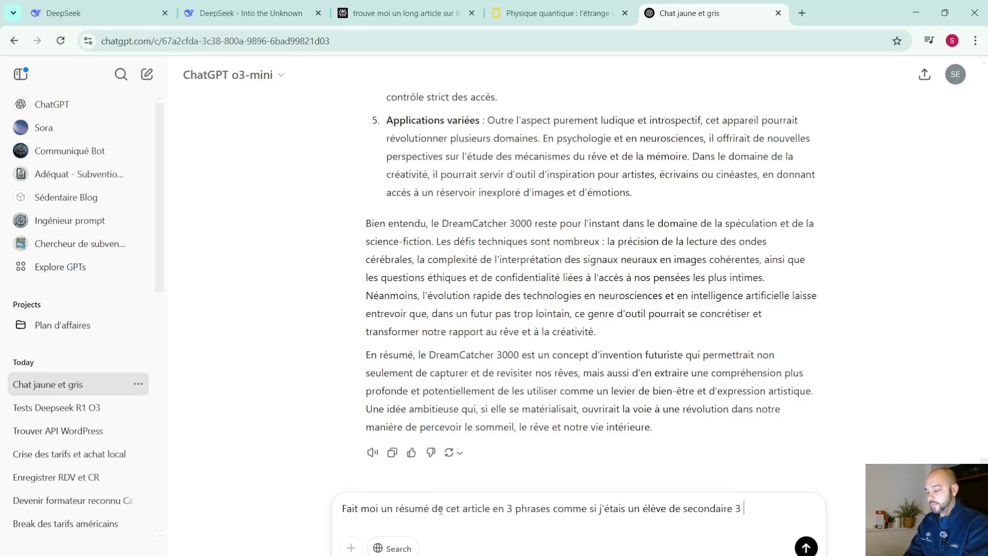
pyautogui.hotkey('ctrl', 'v')
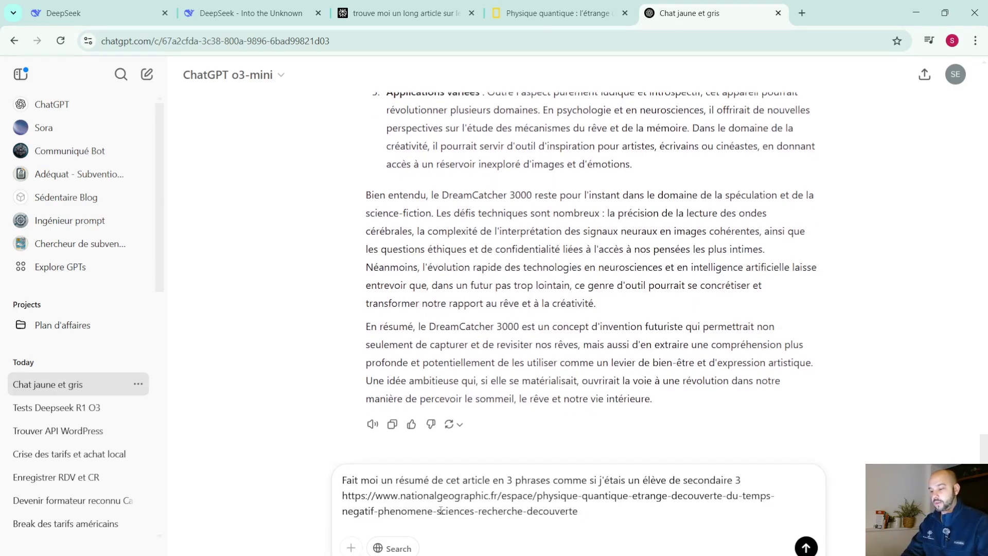
pyautogui.press('Return')
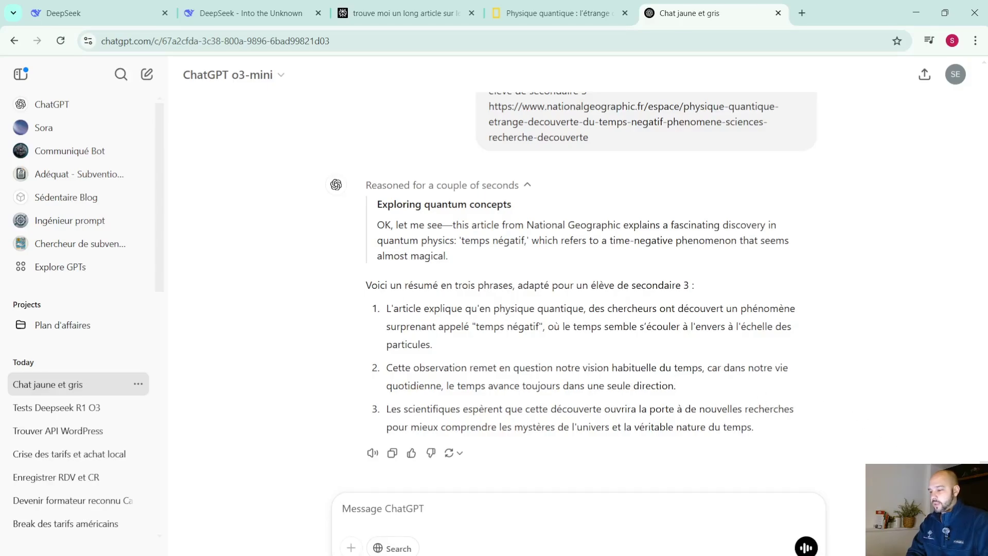
# Review the three-sentence summary and look through the source National Geographic article to judge its length and content.
pyautogui.scroll(1, 573, 290)
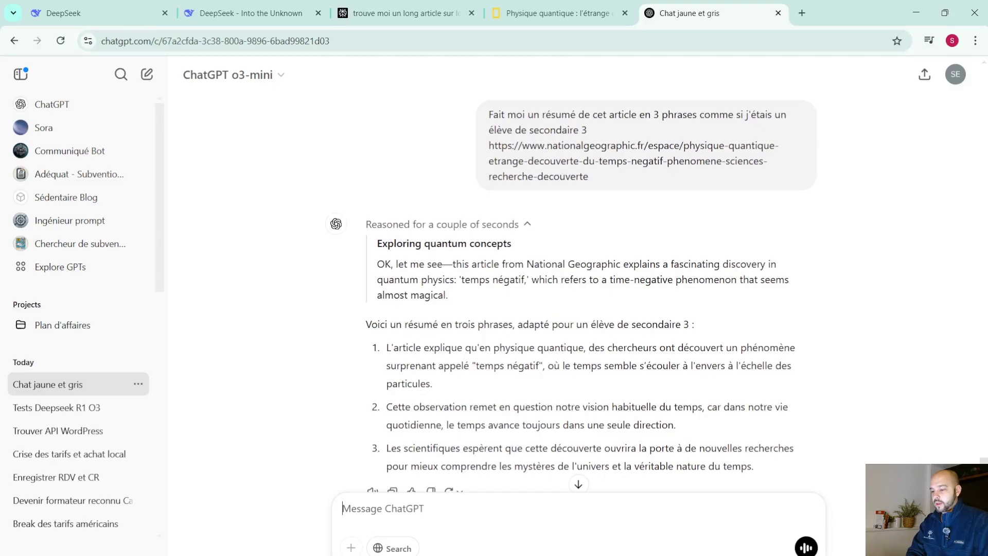
pyautogui.scroll(-1, 573, 293)
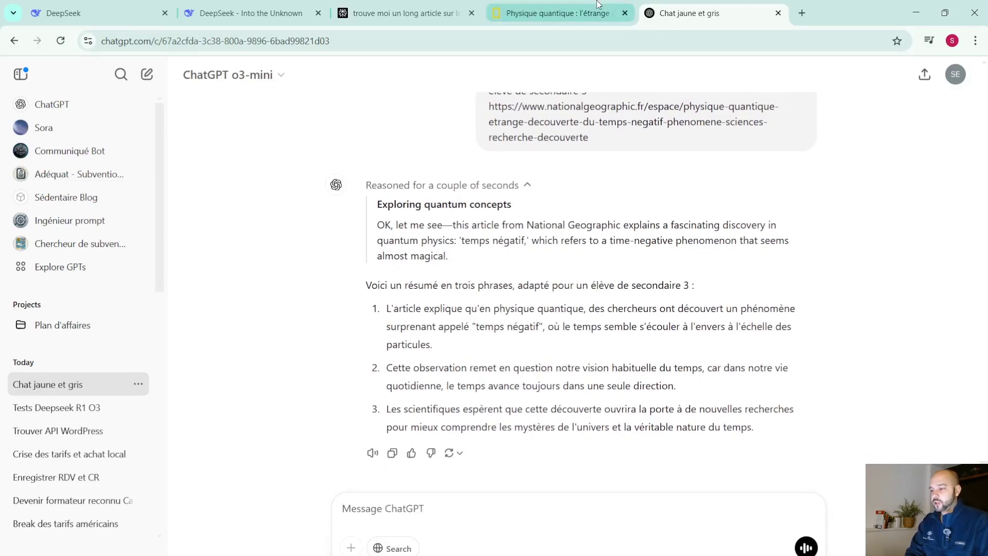
pyautogui.click(597, 5)
pyautogui.moveTo(986, 87); pyautogui.dragTo(984, 494)
pyautogui.scroll(-10, 494, 308)
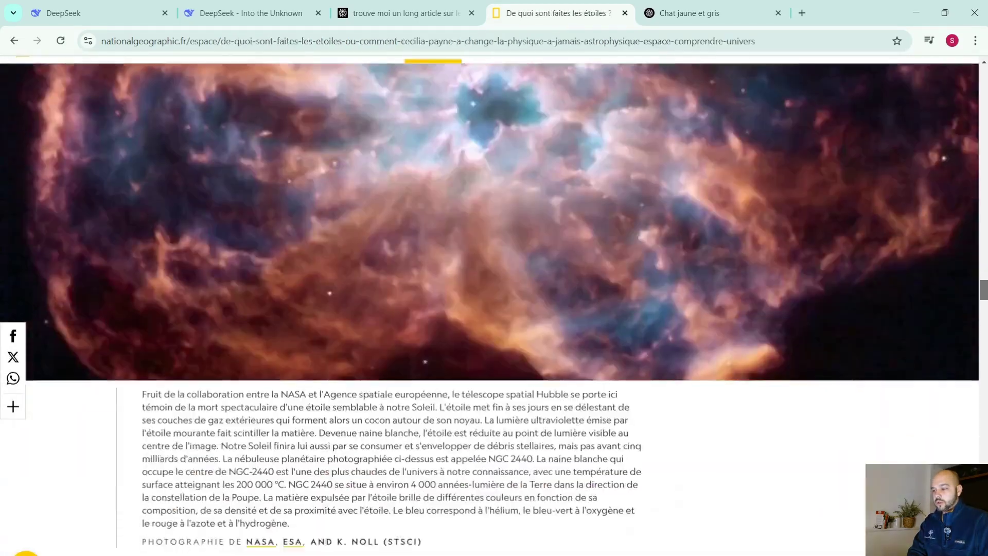
# Return to ChatGPT to reread its three-sentence summary of the negative time article, and check the DeepSeek chat for a reply.
pyautogui.scroll(20, 981, 267)
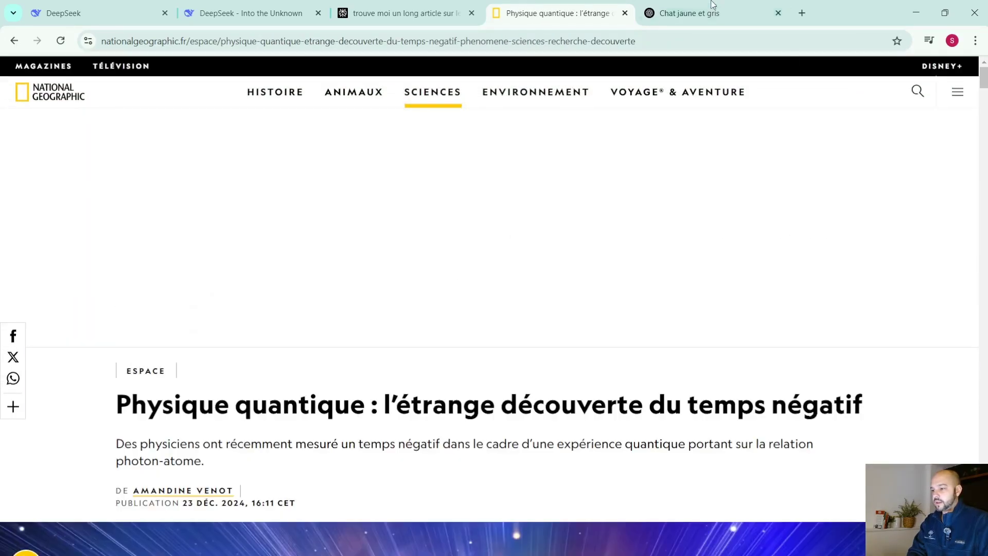
pyautogui.click(690, 4)
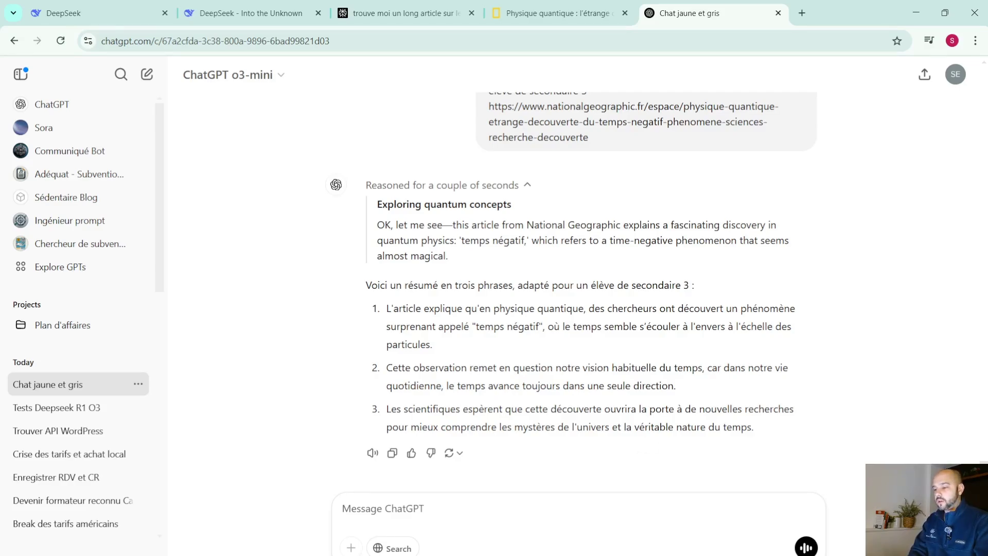
pyautogui.scroll(1, 574, 290)
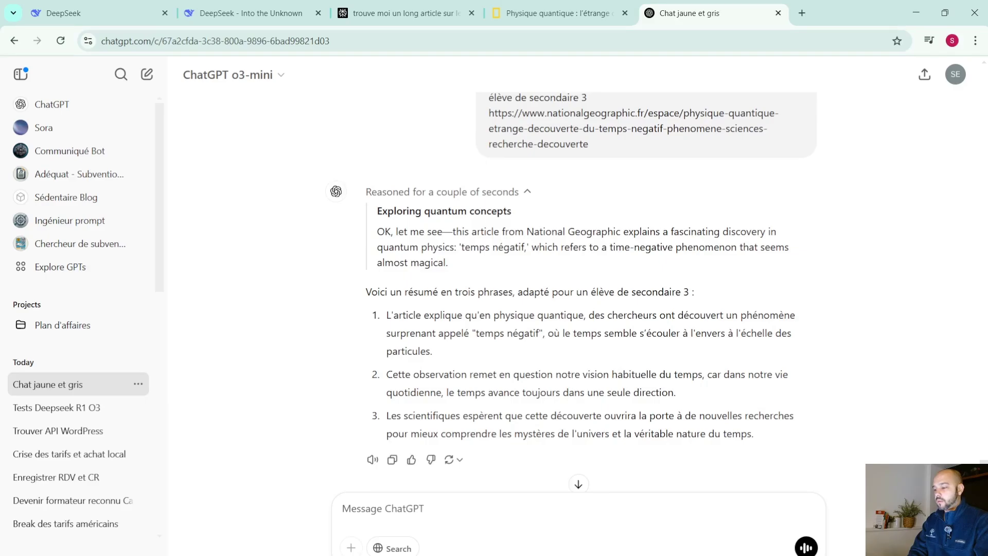
pyautogui.scroll(1, 574, 291)
pyautogui.scroll(-2, 573, 291)
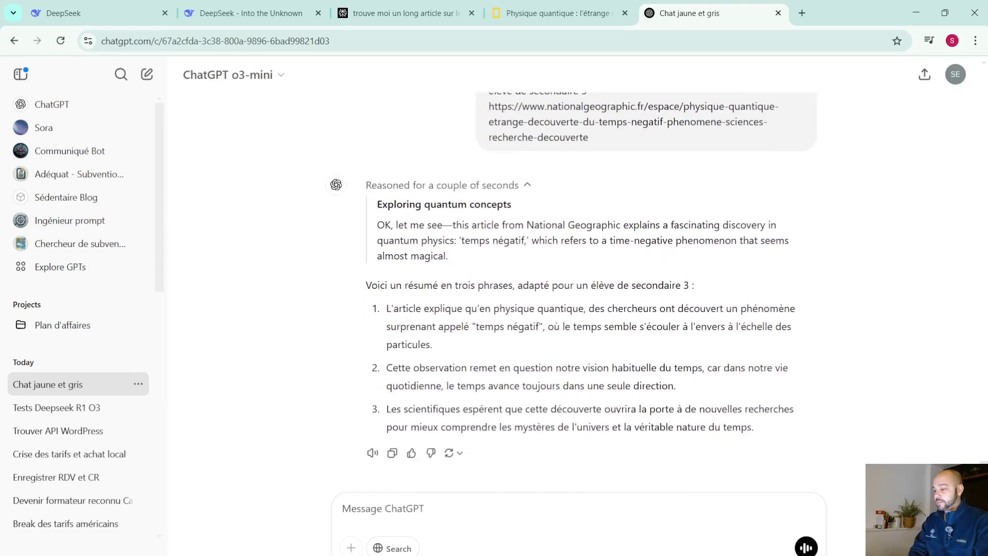
pyautogui.scroll(4, 502, 95)
pyautogui.click(237, 7)
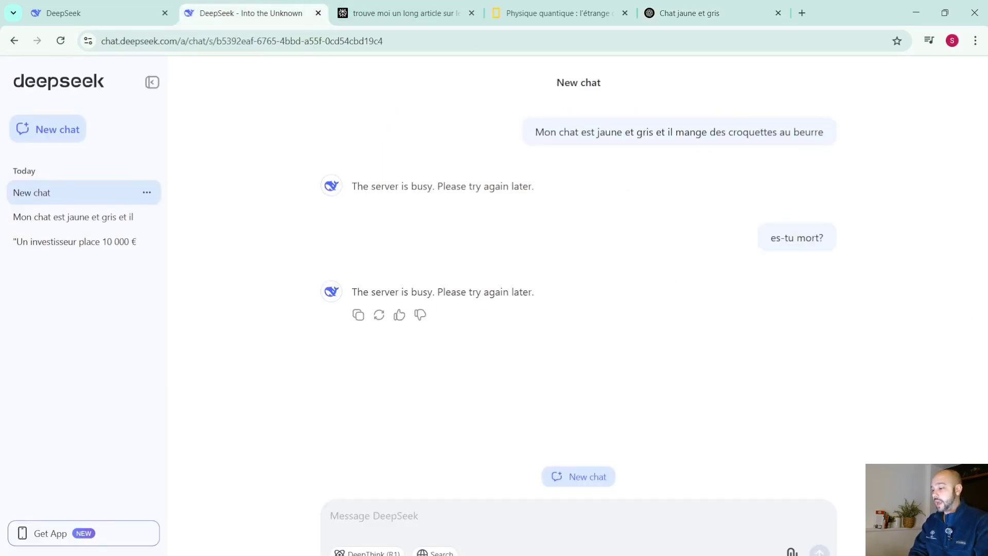
# Switch to ChatGPT and send the question "De quels couleurs était mon chat" in the same conversation.
pyautogui.click(701, 4)
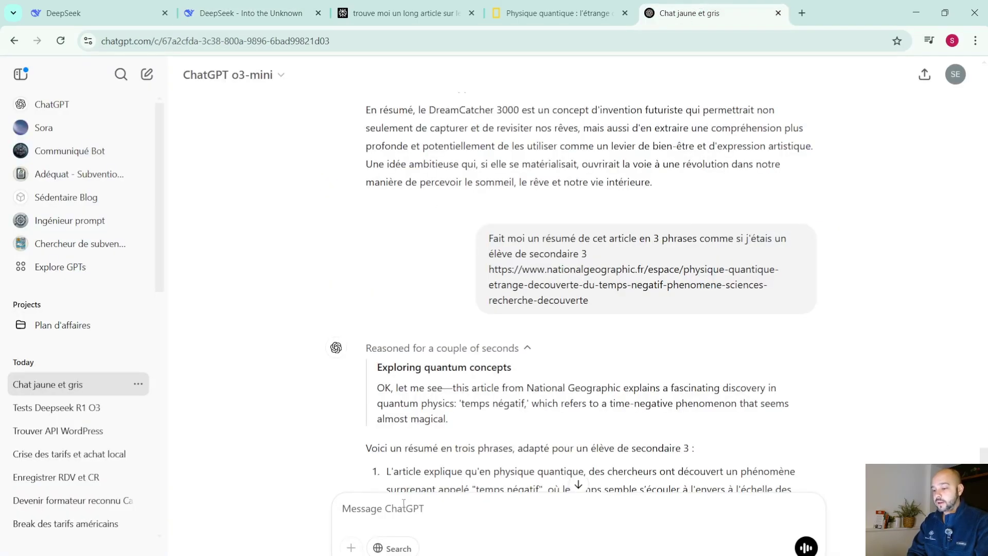
pyautogui.write('De')
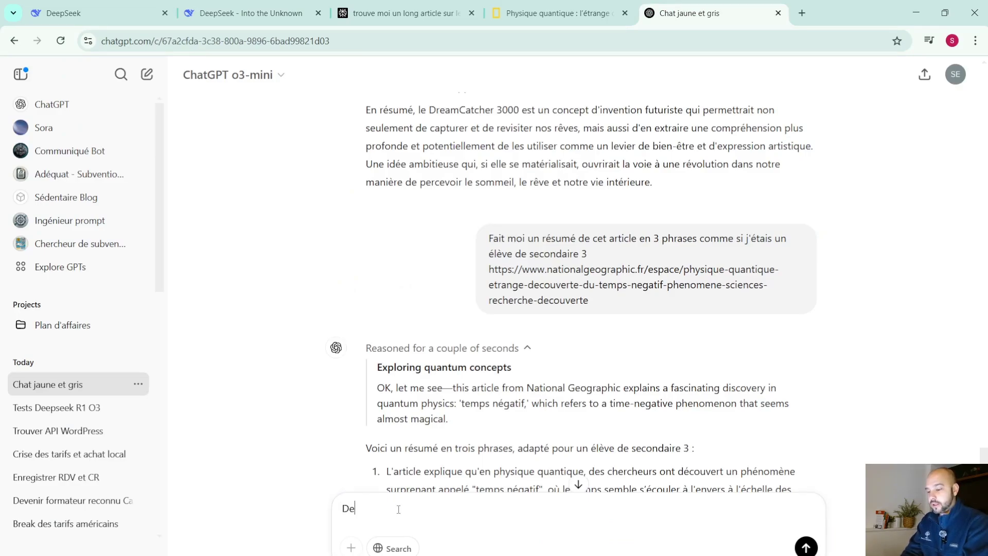
pyautogui.write(' quel')
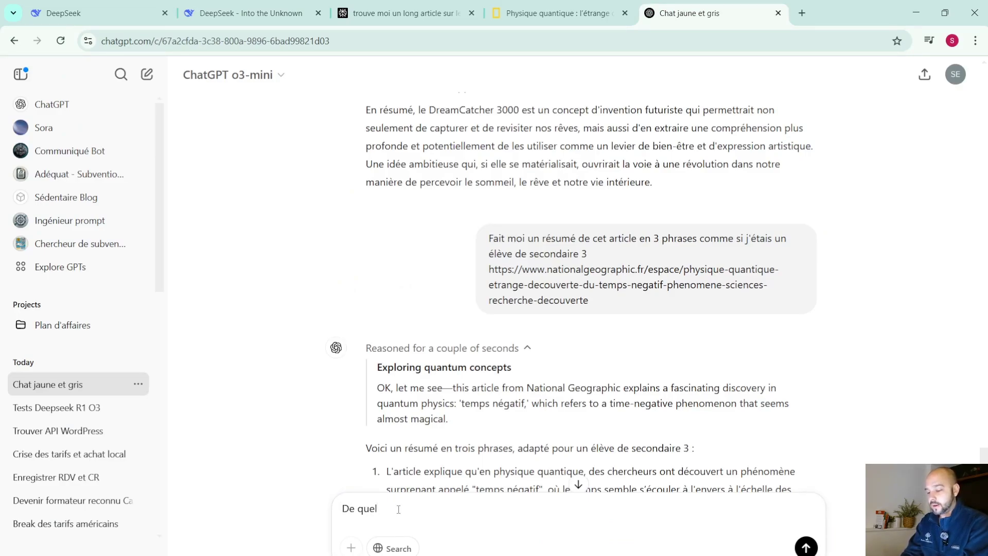
pyautogui.write('s couleurs')
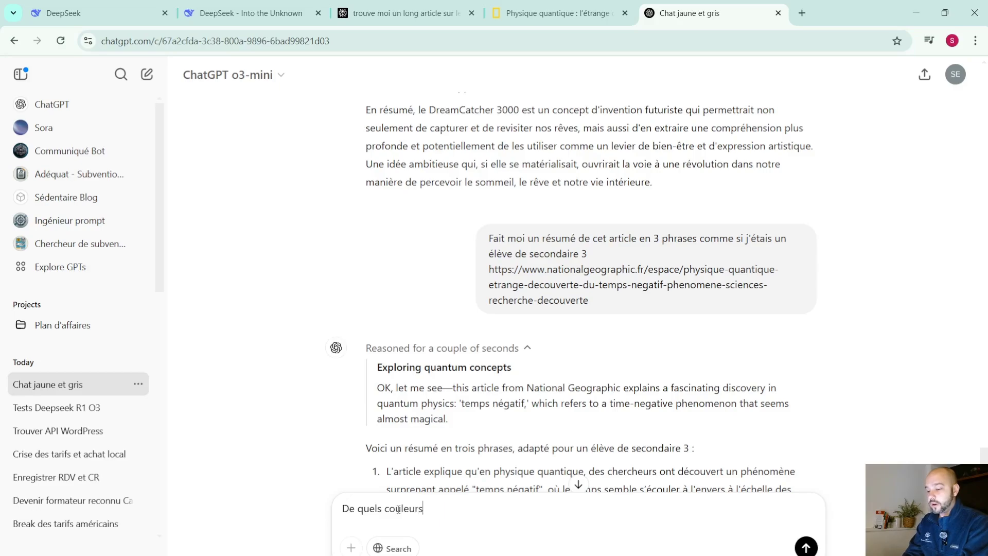
pyautogui.write(' étai')
pyautogui.write('t le chat ?')
pyautogui.press('Return')
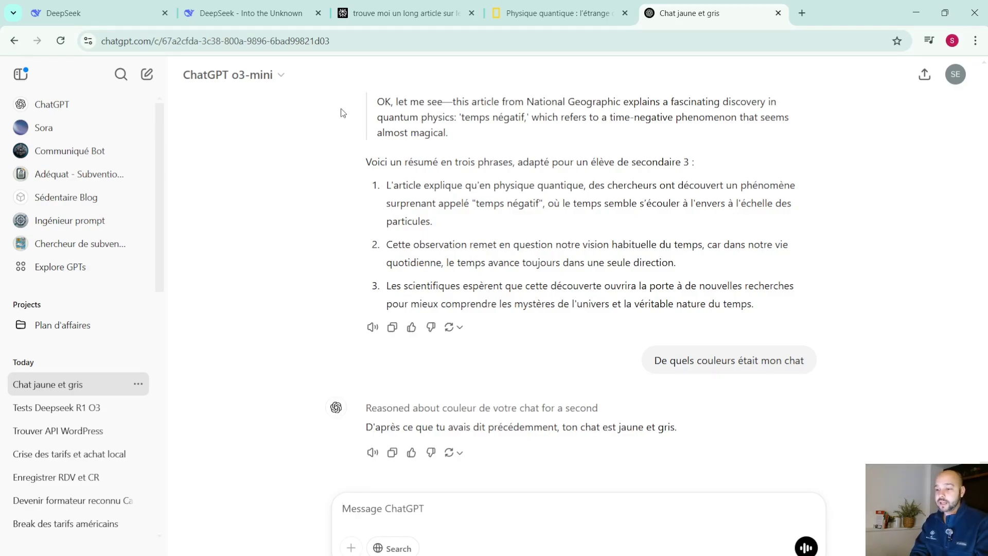
# Compare the DeepSeek chat's responses with ChatGPT's article summary and its answer about the cat's colours.
pyautogui.click(296, 4)
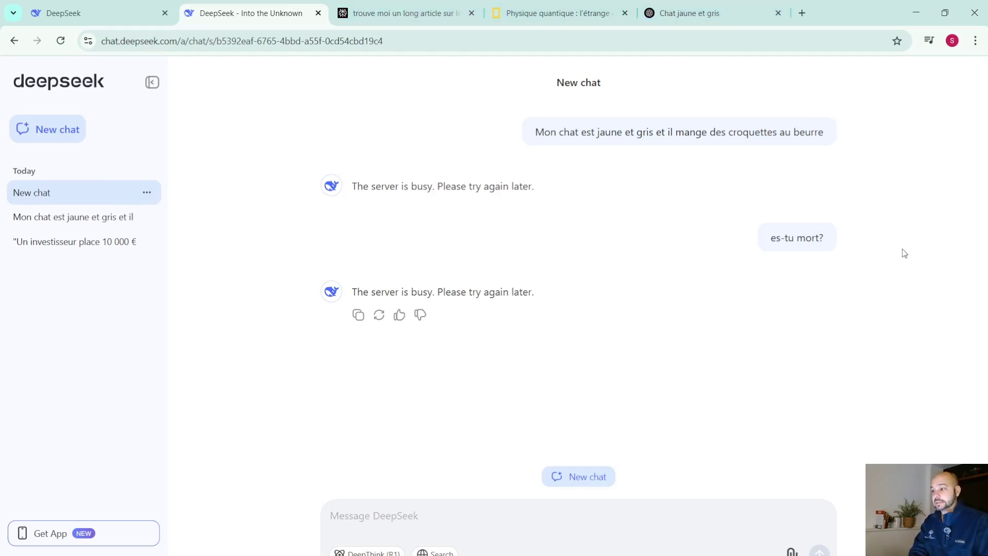
pyautogui.click(737, 5)
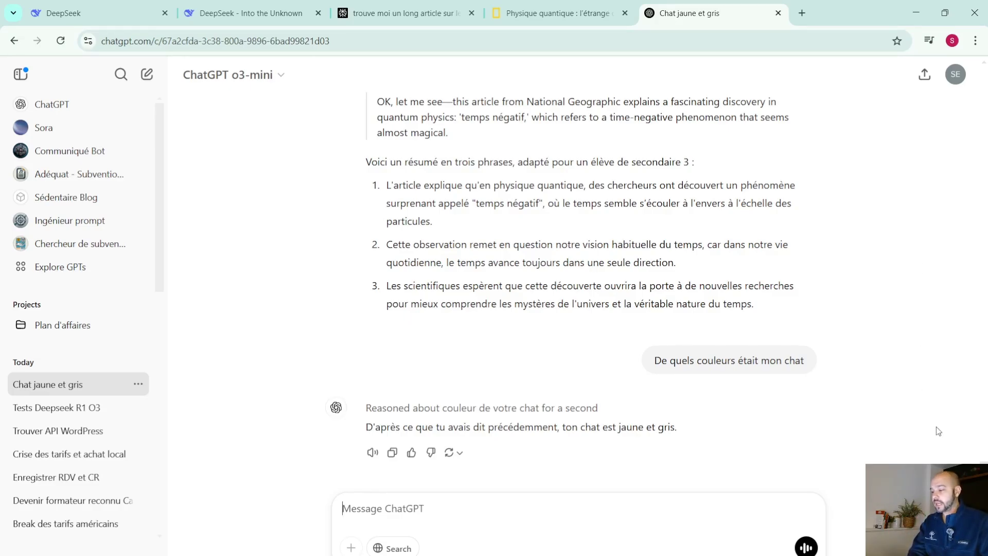
pyautogui.scroll(3, 579, 278)
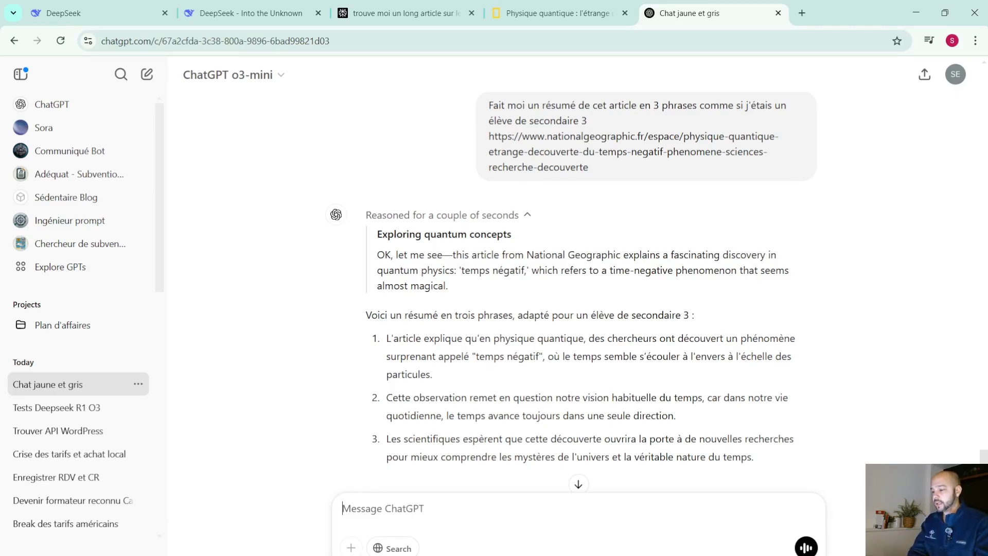
pyautogui.scroll(-3, 578, 278)
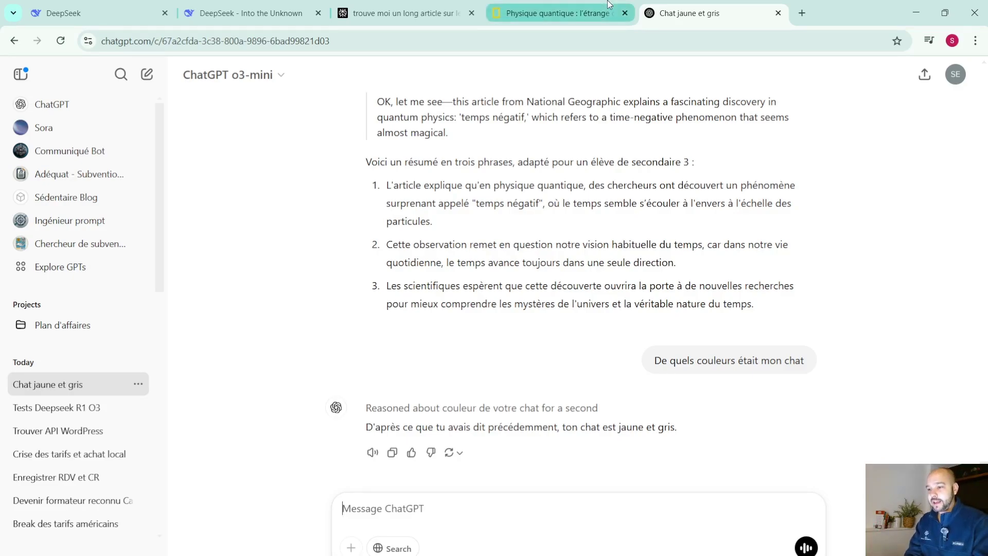
pyautogui.click(255, 6)
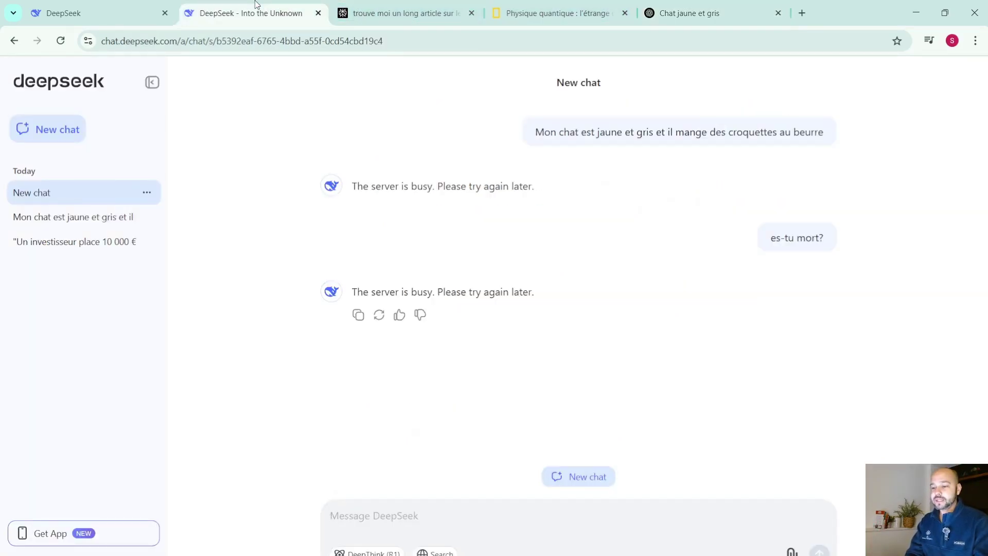